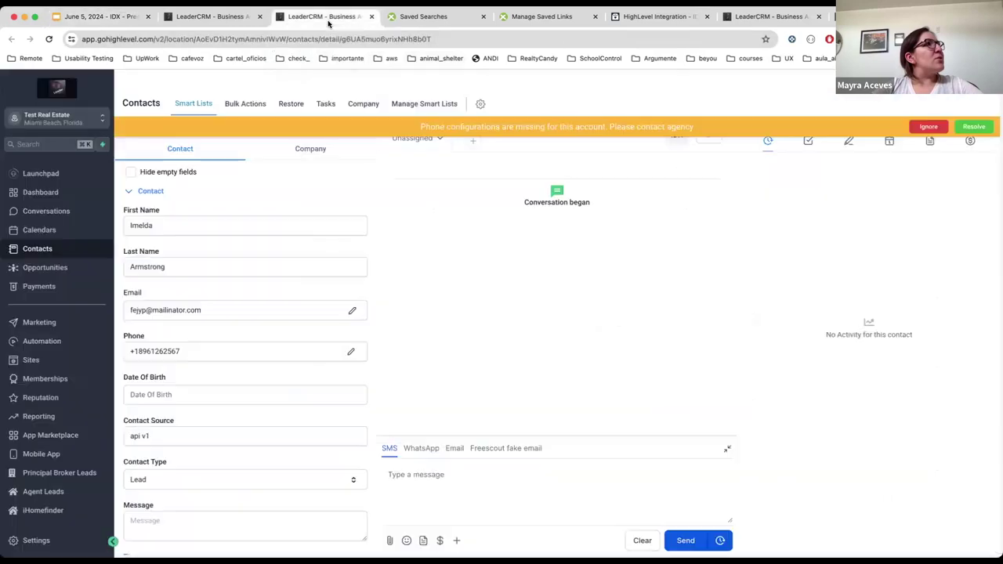
Open the IDX Assign Saved Link to a Lead workflow and bring its Contact Changed trigger and Webhook action into view
click(238, 18)
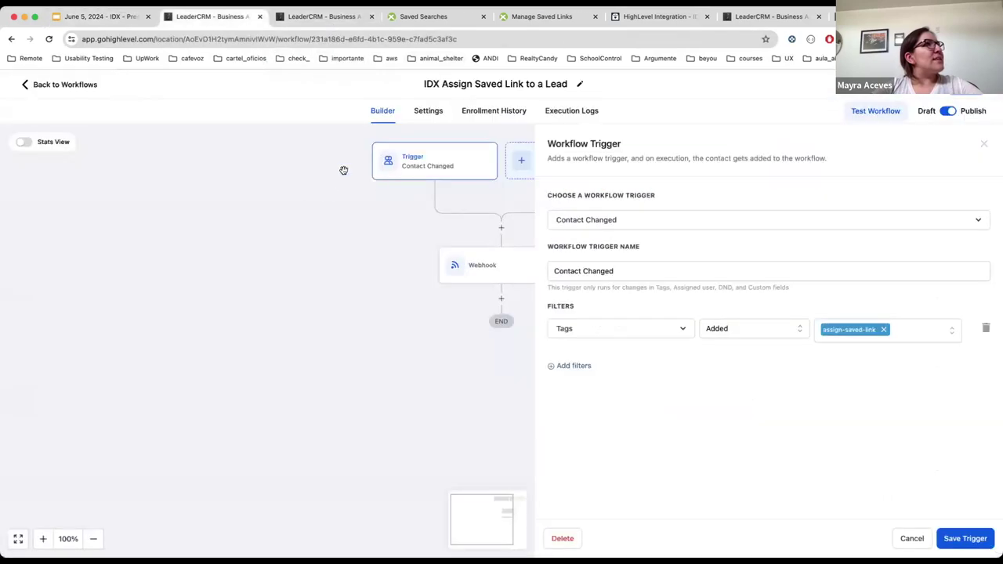
scroll(435, 228, right, 5)
scroll(434, 228, up, 2)
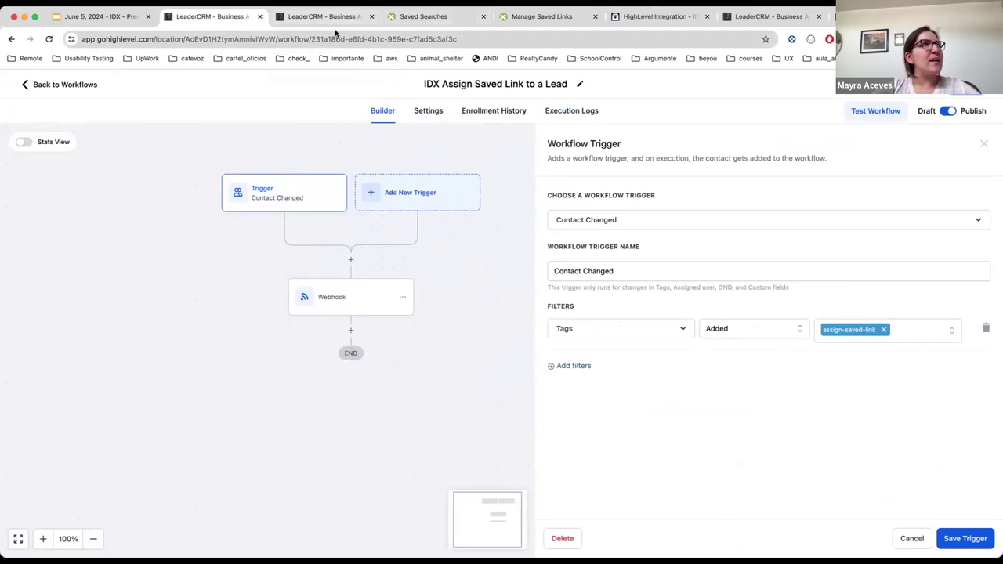
Review the lead's saved searches in IDX Broker and highlight the miami-polygon link in the Saved Links list
click(422, 17)
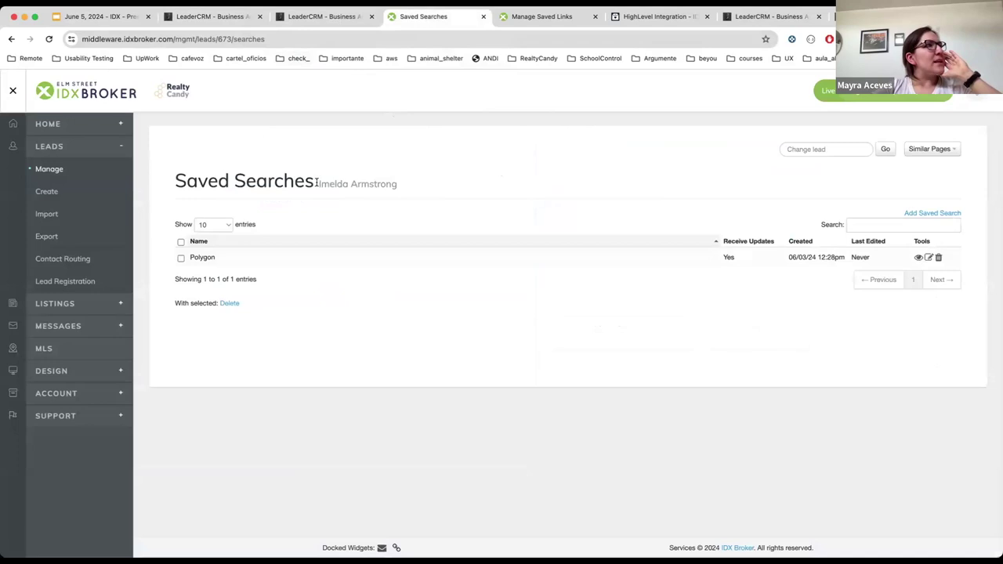
drag(316, 183, 421, 184)
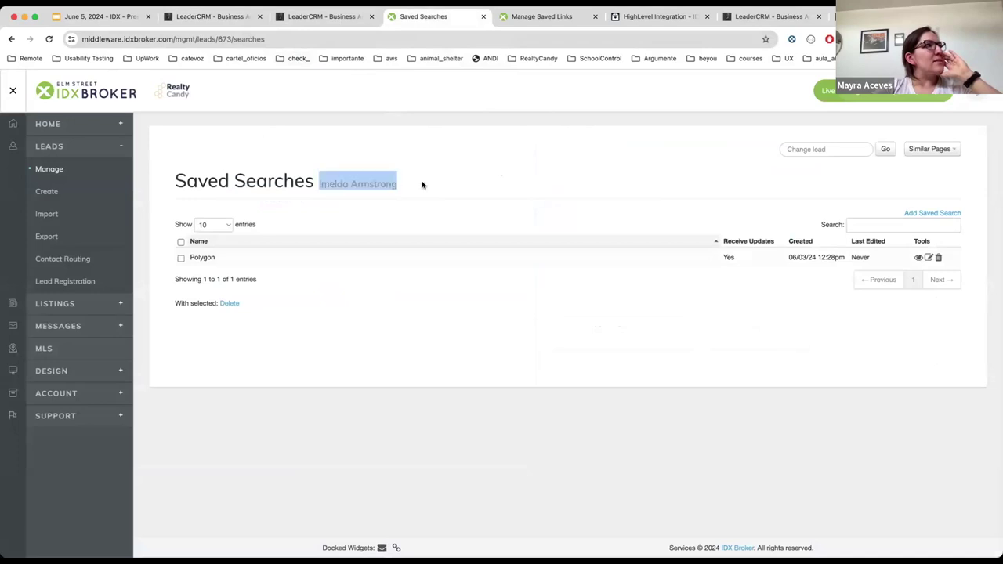
click(544, 19)
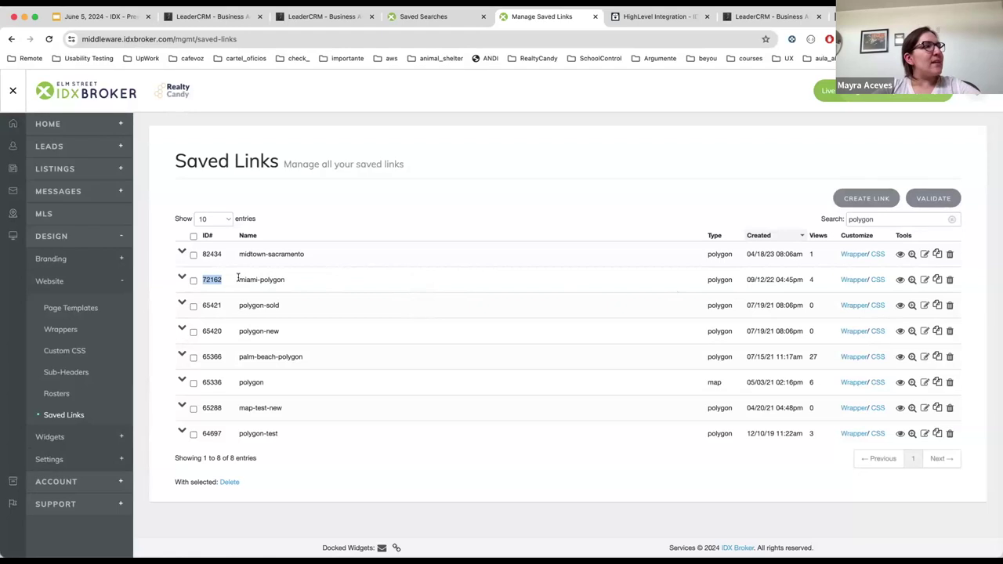
drag(239, 279, 298, 279)
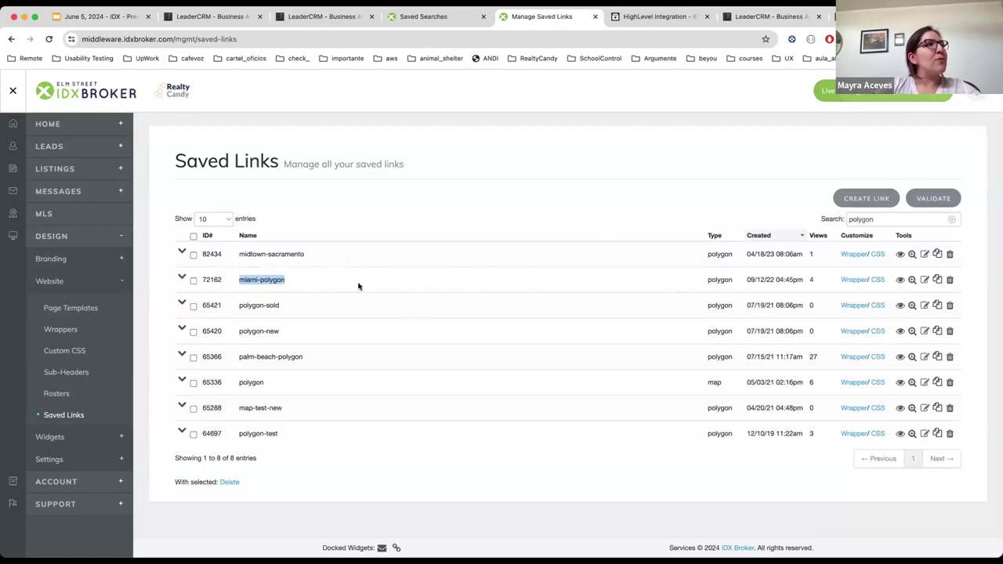
Revisit the LeaderCRM contact and workflow, and reload the lead's Saved Searches page in IDX Broker
click(300, 24)
click(210, 24)
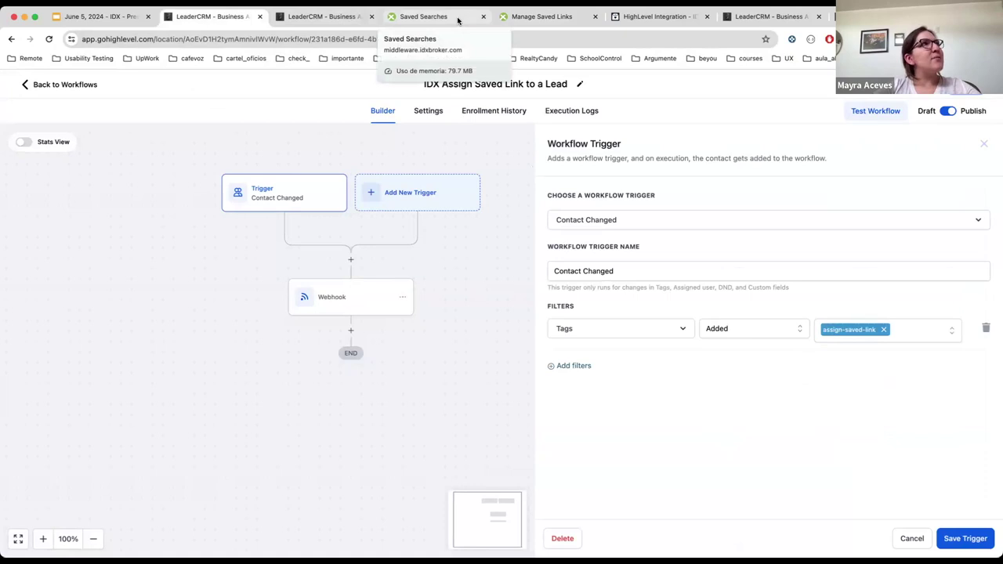
click(510, 17)
click(455, 17)
click(448, 35)
key(Return)
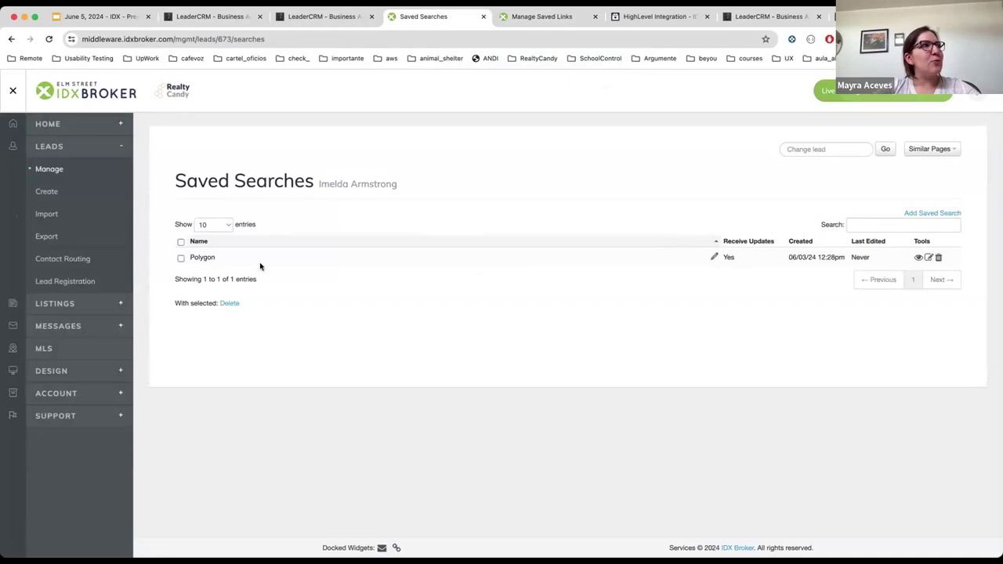
Add the existing assign-saved-link tag to the lead's contact record in LeaderCRM
click(322, 16)
scroll(224, 414, down, 10)
scroll(224, 413, up, 2)
click(203, 308)
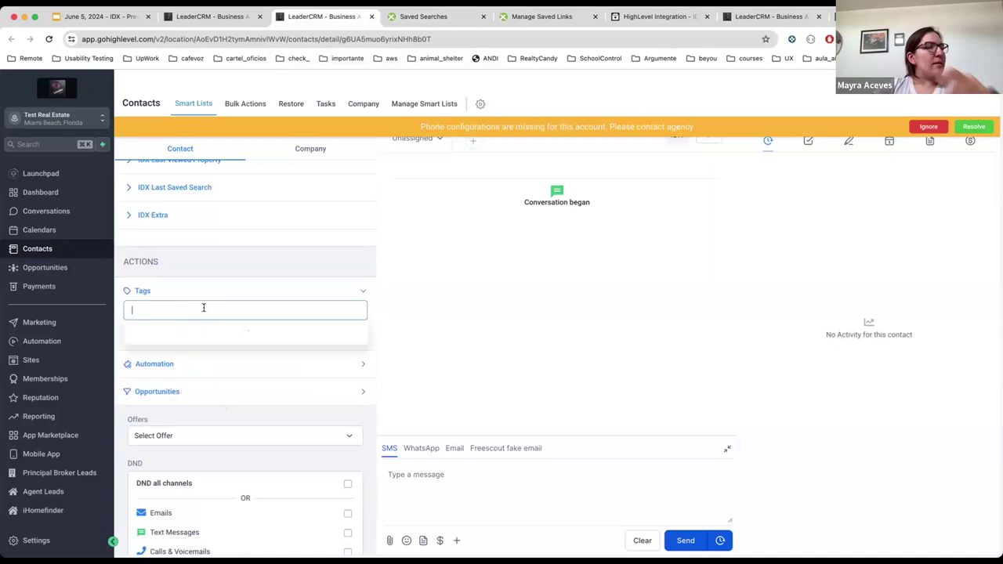
text(assign)
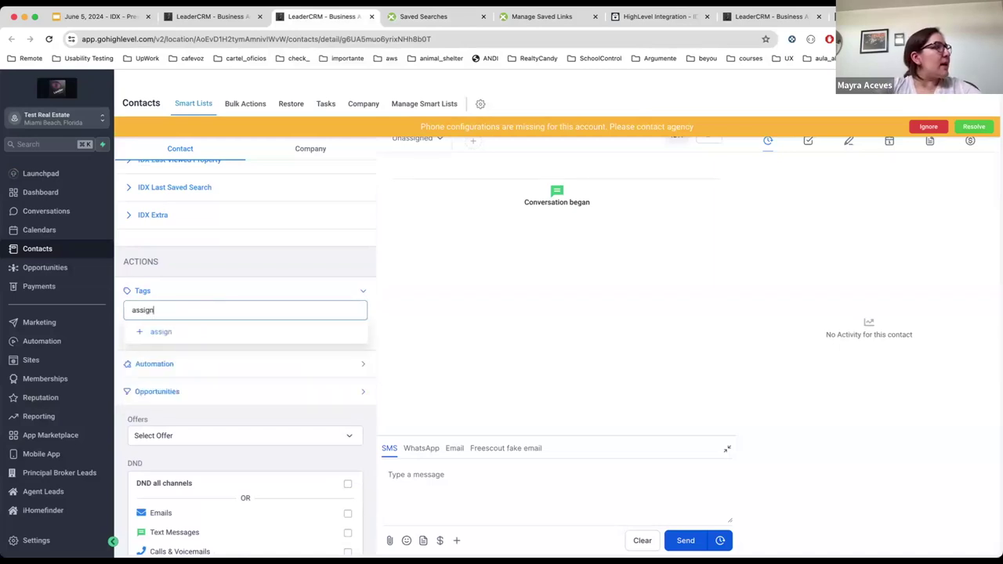
click(176, 332)
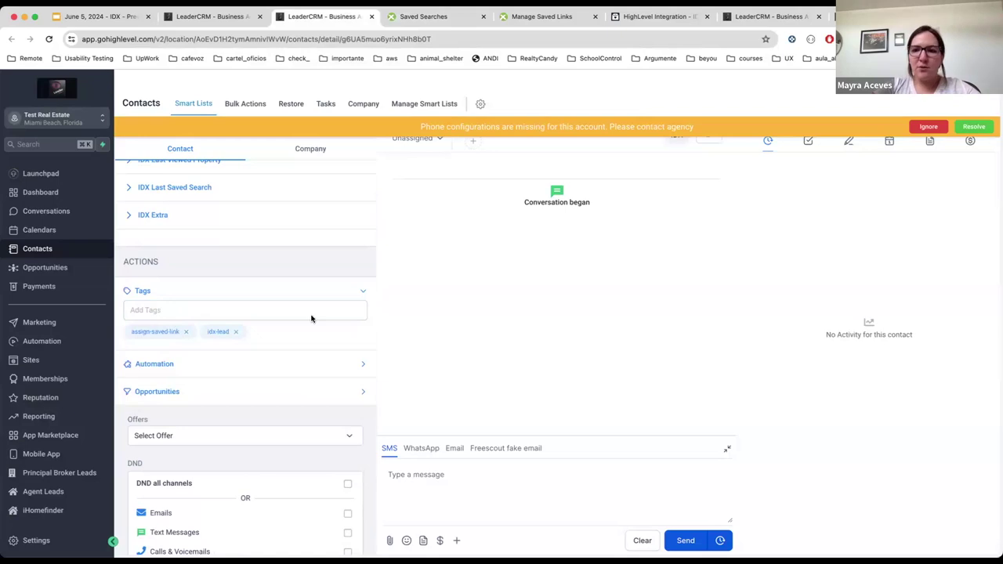
Switch back to IDX Broker and refresh the lead's Saved Searches list to check for the assigned saved link
click(450, 18)
click(442, 40)
click(442, 39)
key(Return)
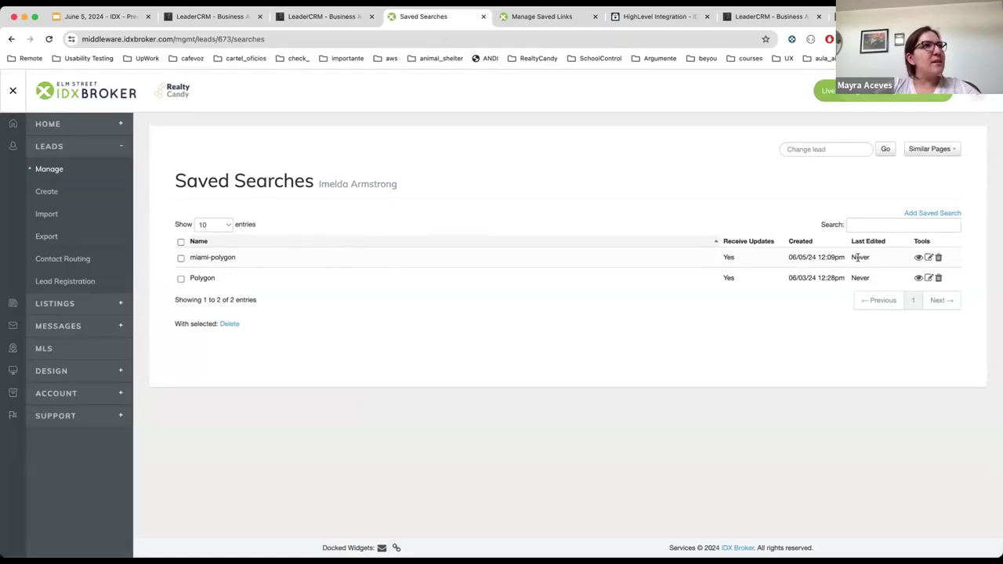
View the details of the miami-polygon saved search and open all its results in a new window
click(918, 258)
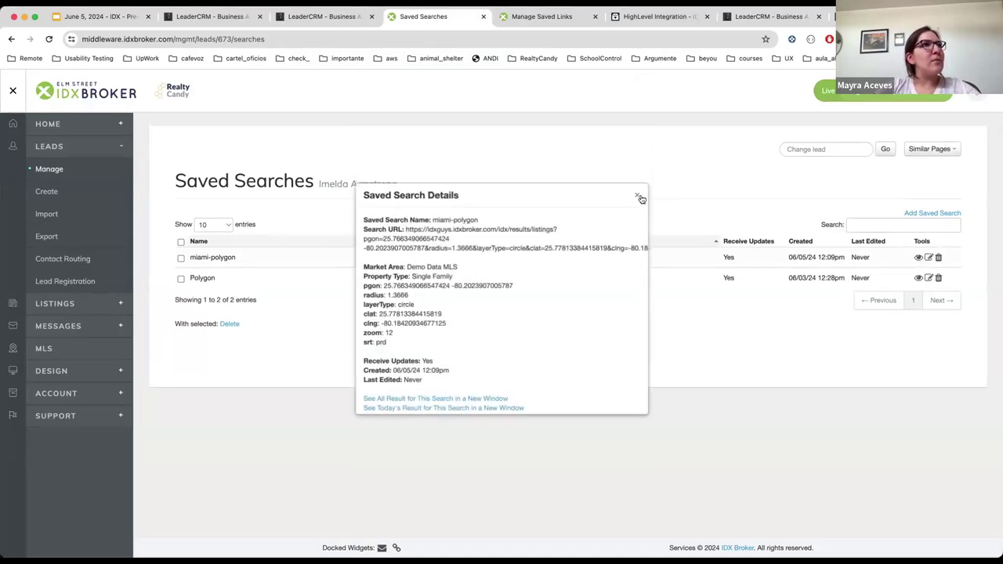
click(638, 196)
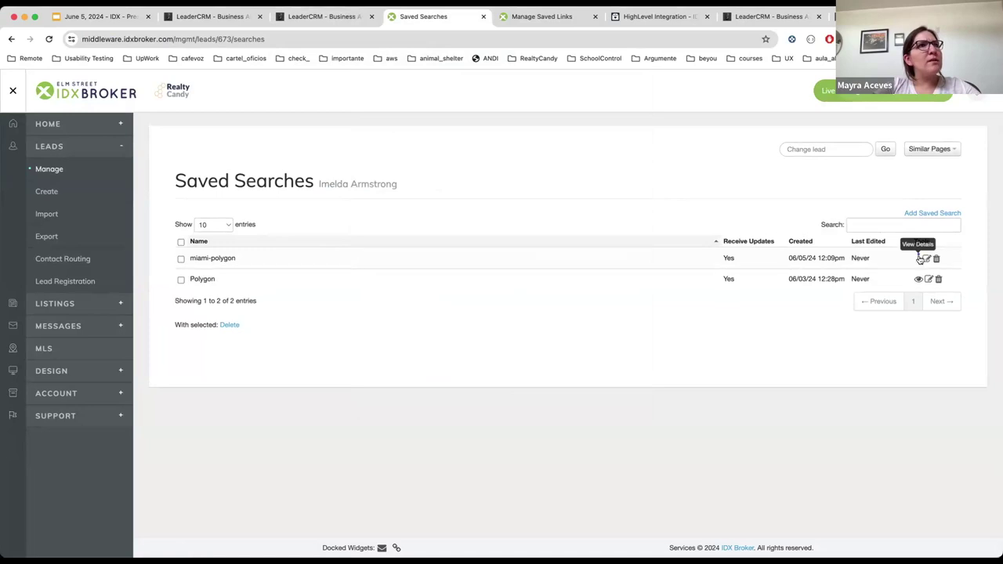
click(918, 258)
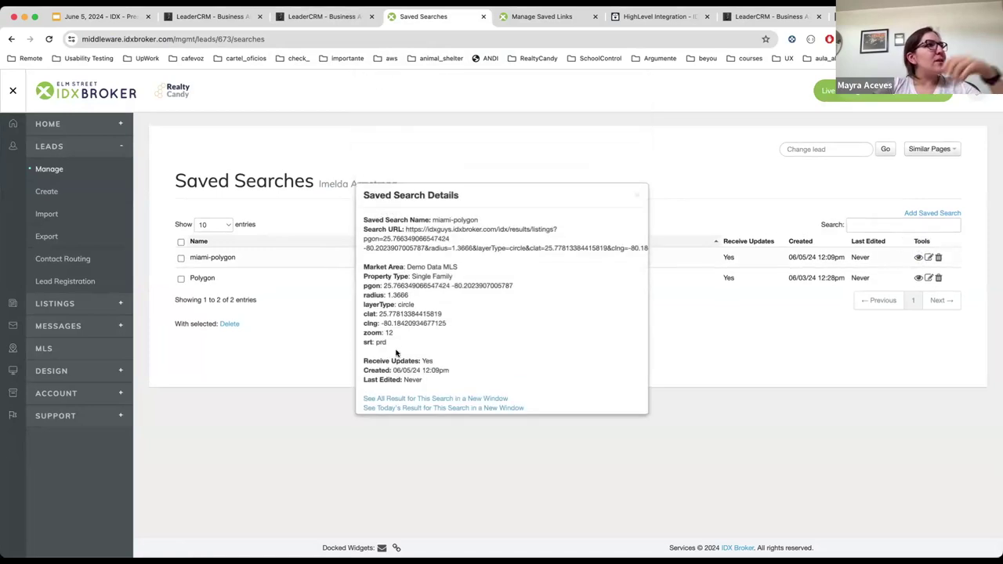
click(412, 400)
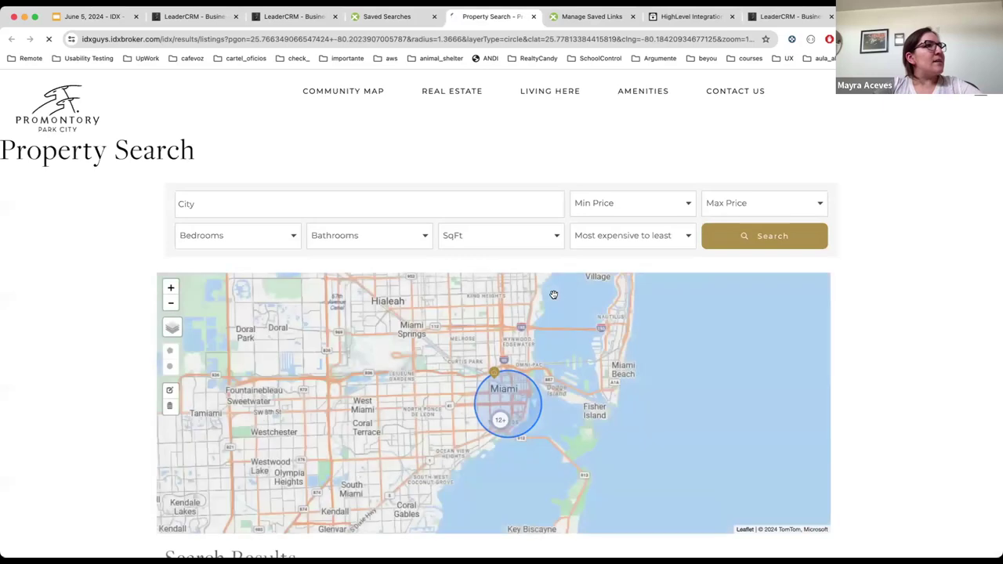
scroll(553, 294, down, 1)
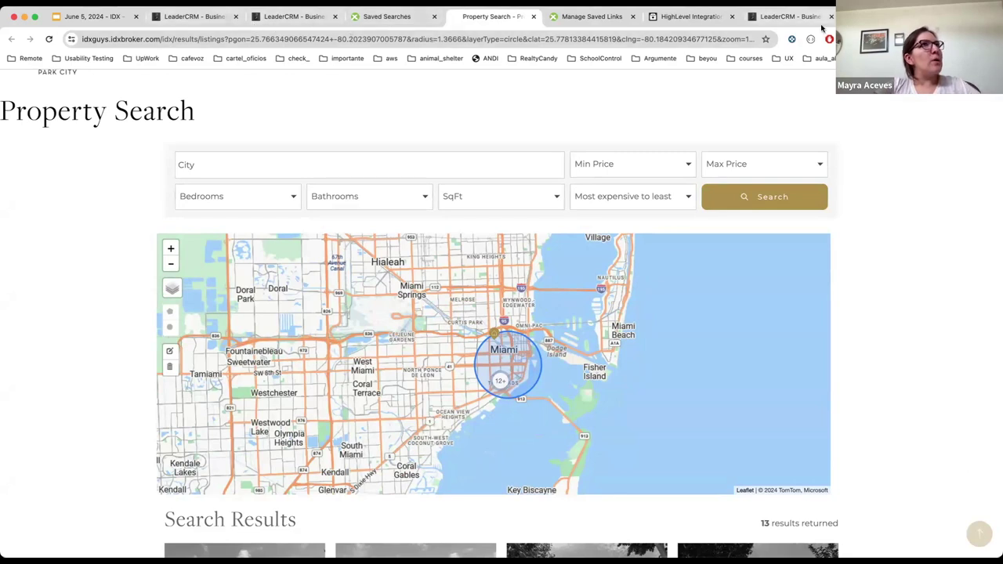
Open the IDXAddons leadconnector-webhook page from the link on the New Endpoints slide in Google Slides
click(94, 15)
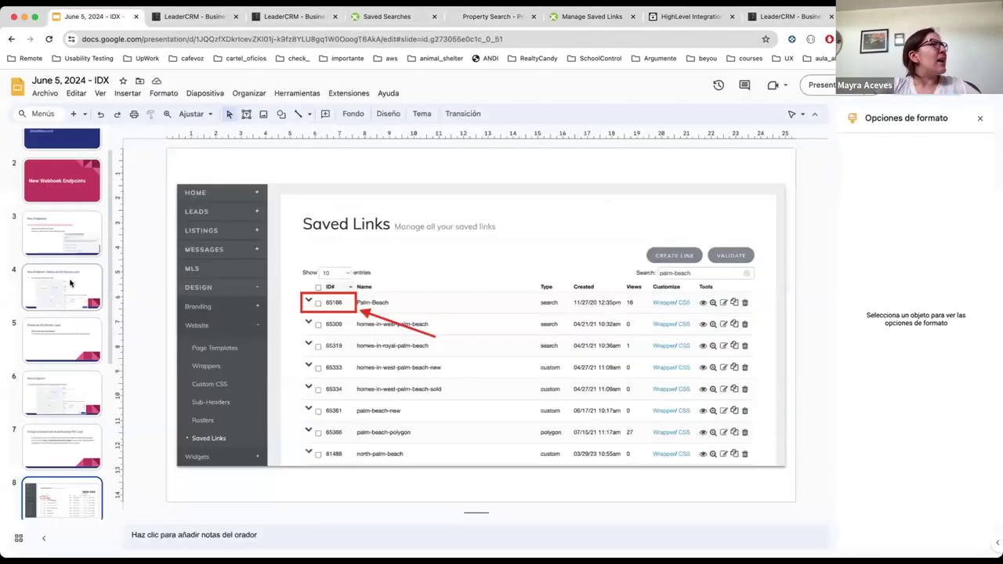
scroll(68, 264, up, 1)
click(67, 264)
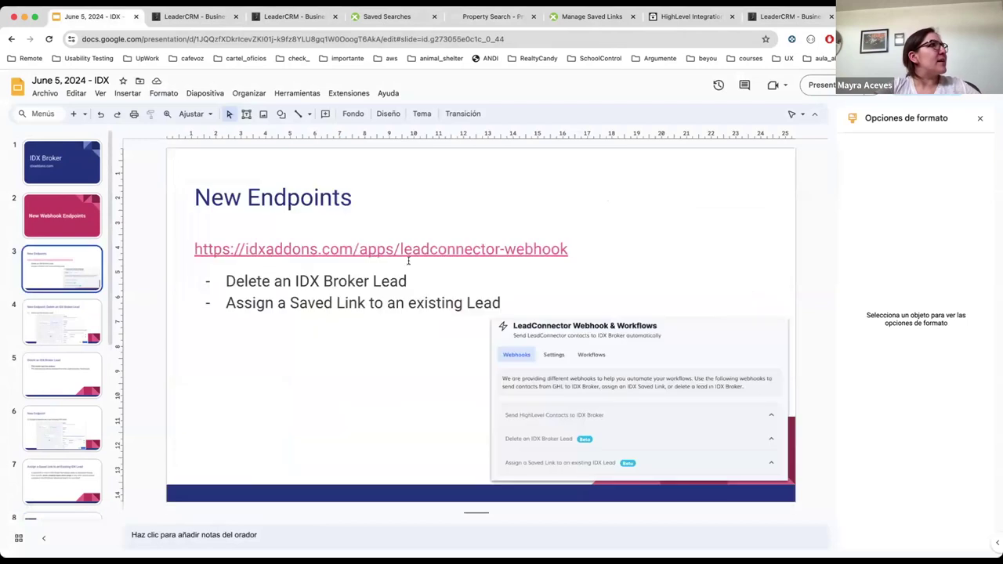
click(426, 249)
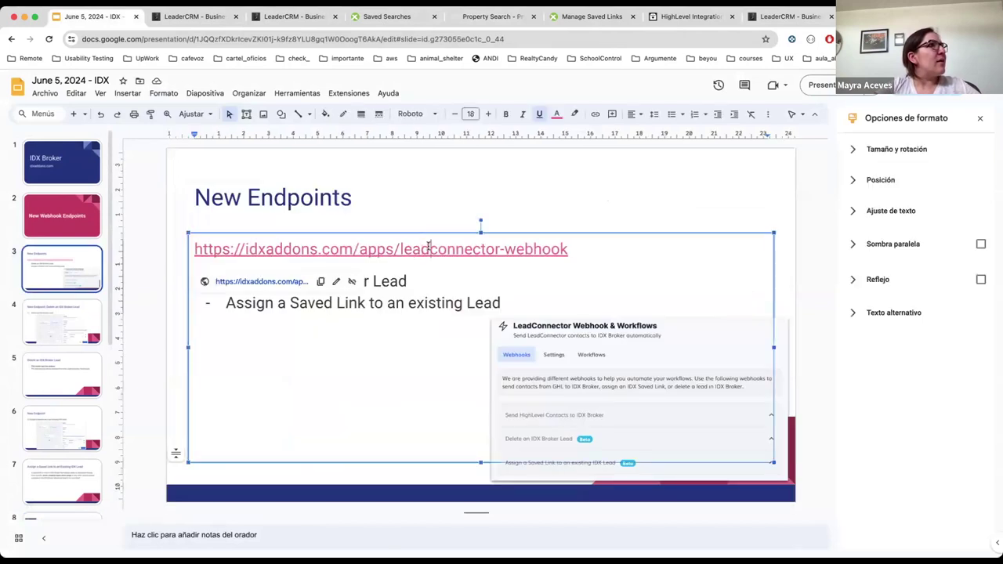
click(285, 283)
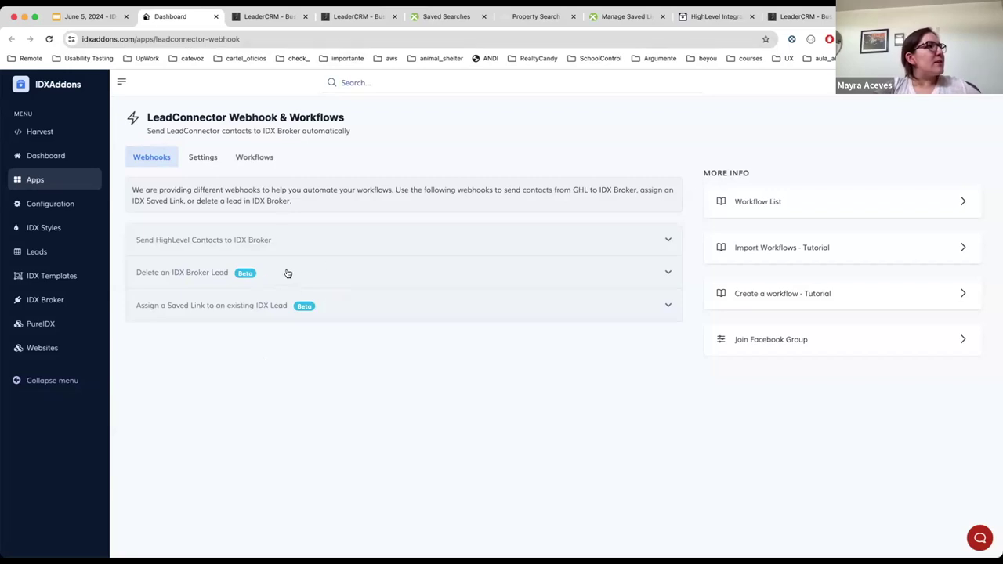
Expand the Assign a Saved Link to an existing IDX Lead webhook and select its entire webhook URL
click(280, 308)
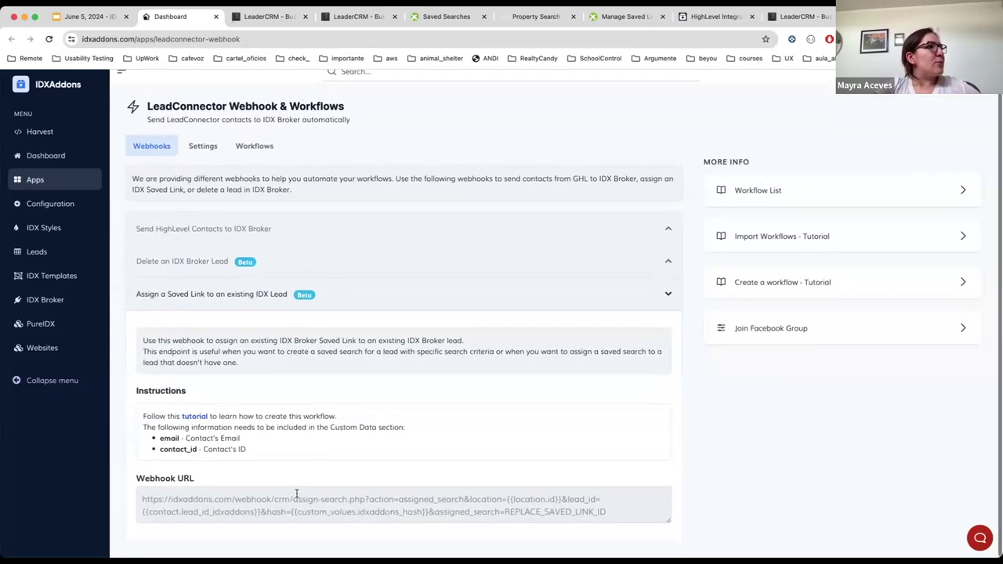
click(144, 499)
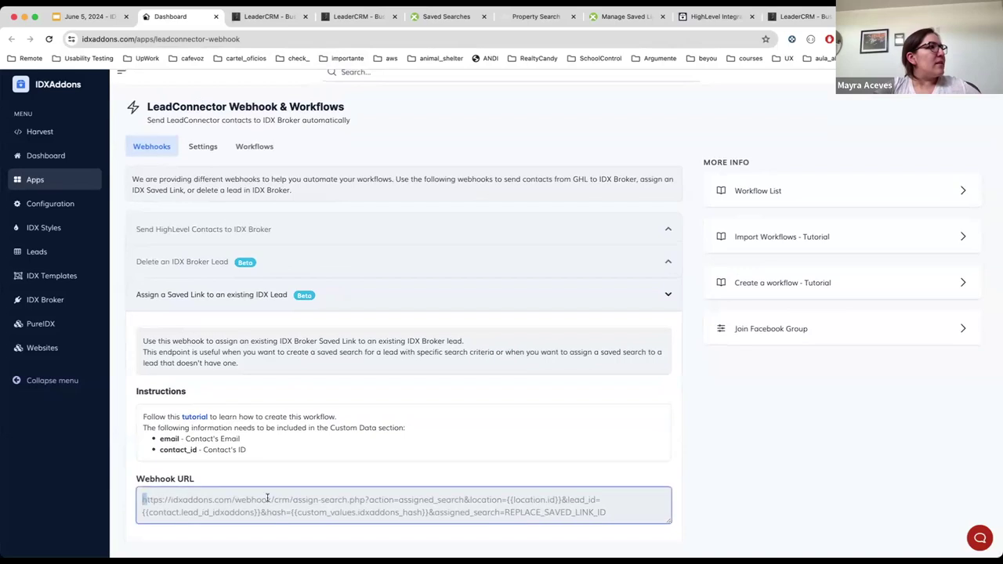
shift+click(667, 508)
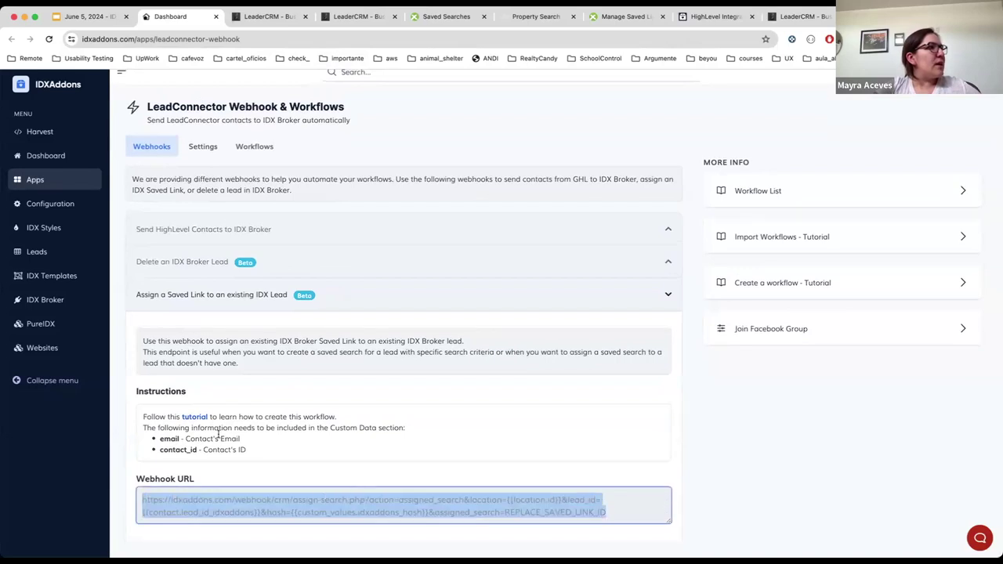
Open the webhook's tutorial and read through the trigger and webhook setup instructions
click(192, 420)
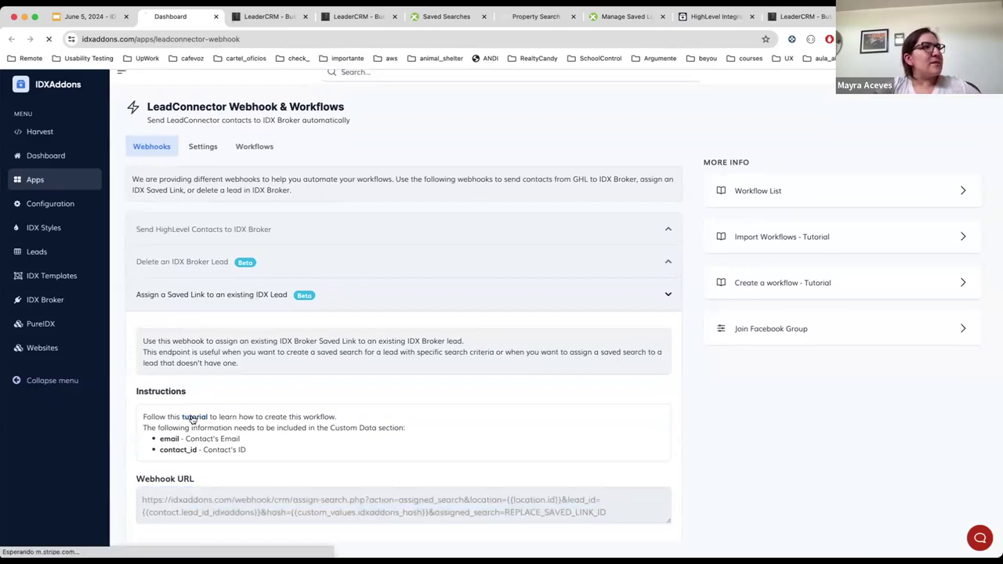
scroll(634, 260, down, 3)
scroll(634, 261, down, 13)
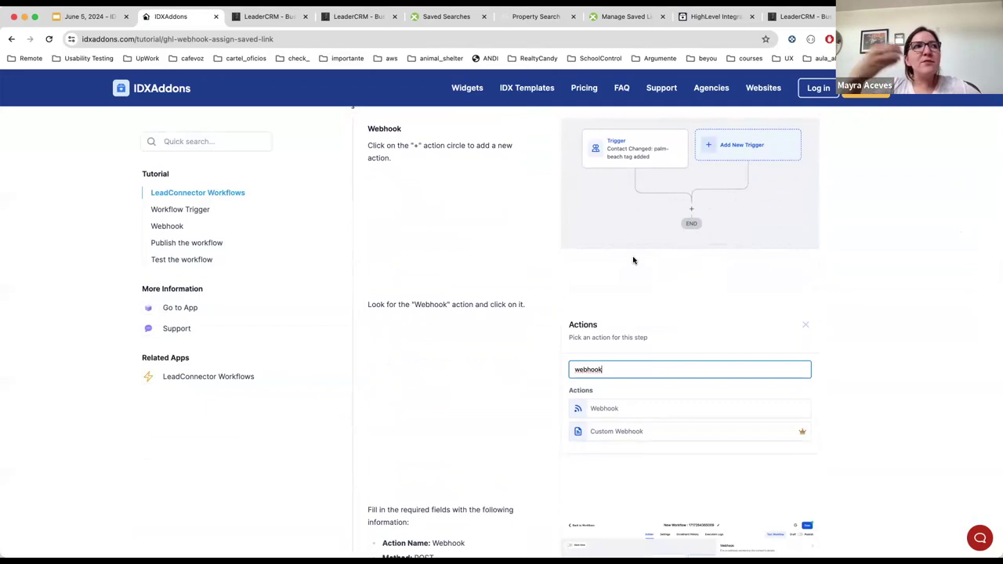
scroll(558, 252, up, 2)
scroll(558, 252, up, 10)
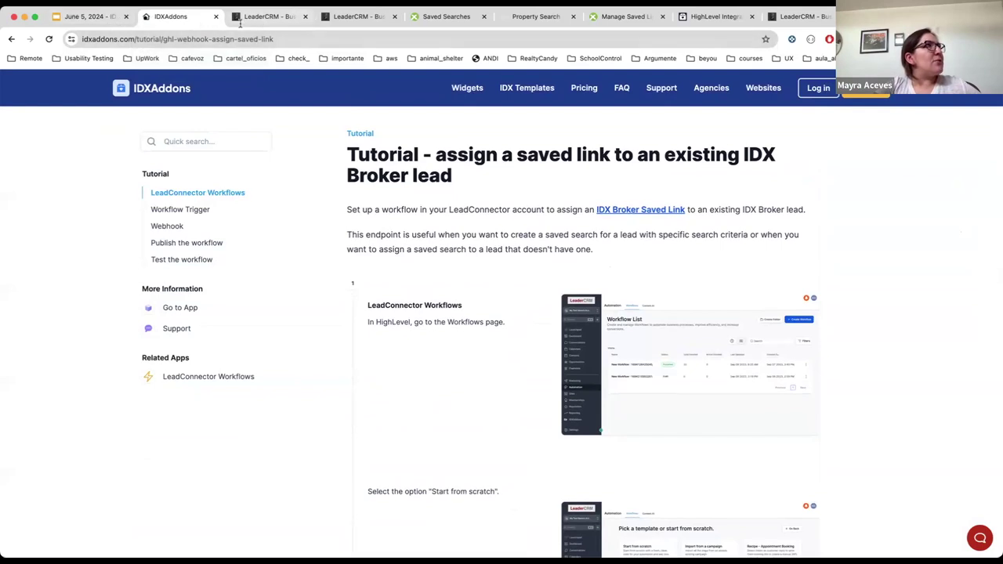
Return to the LeadConnector Webhook & Workflows app, show its Workflow Snapshot, and select the snapshot's share link
click(11, 41)
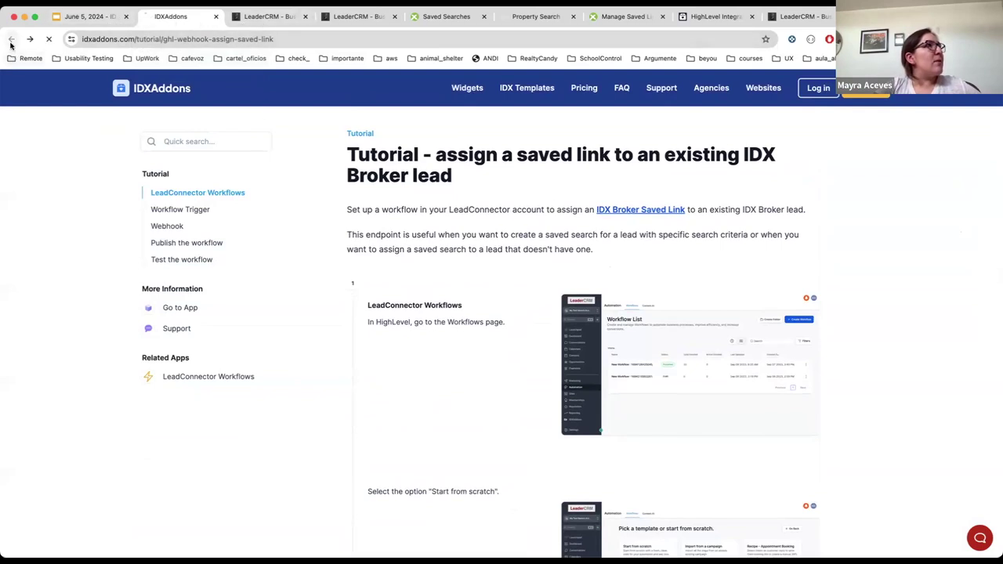
click(254, 157)
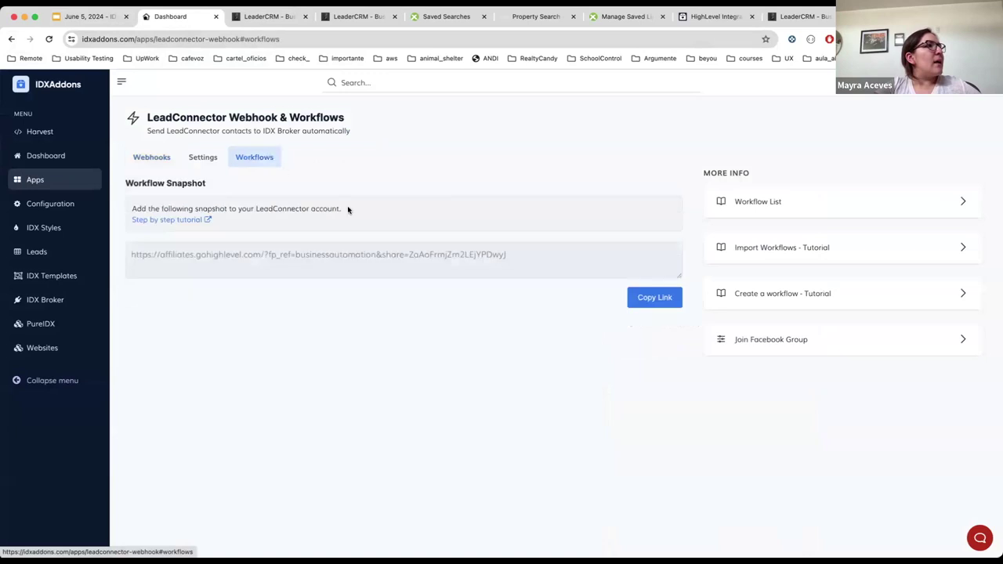
drag(506, 252, 119, 254)
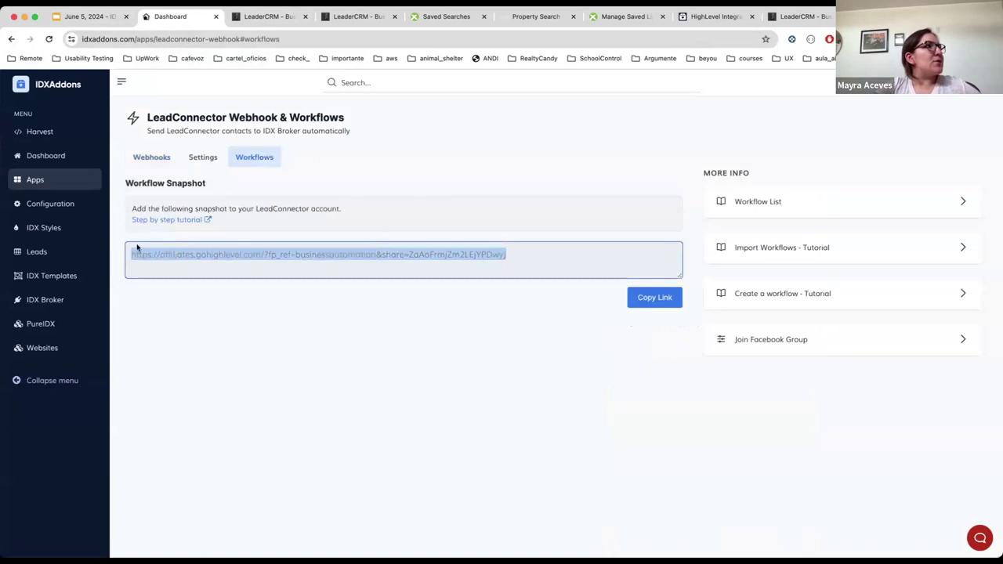
Switch to the Google Slides presentation, show slide 9 with the Lead Data saved searches, and preview the following slides
click(86, 16)
scroll(83, 415, down, 5)
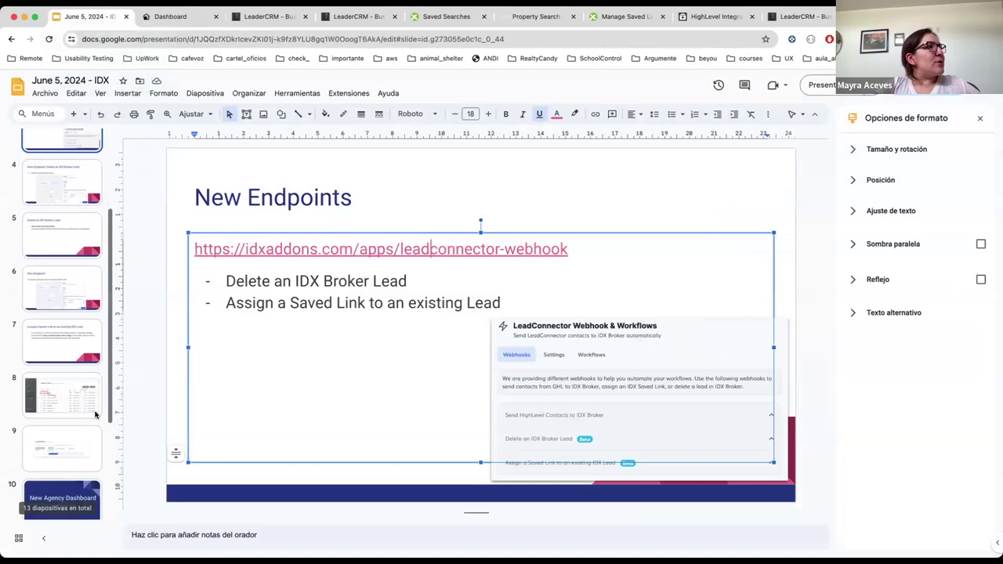
click(65, 449)
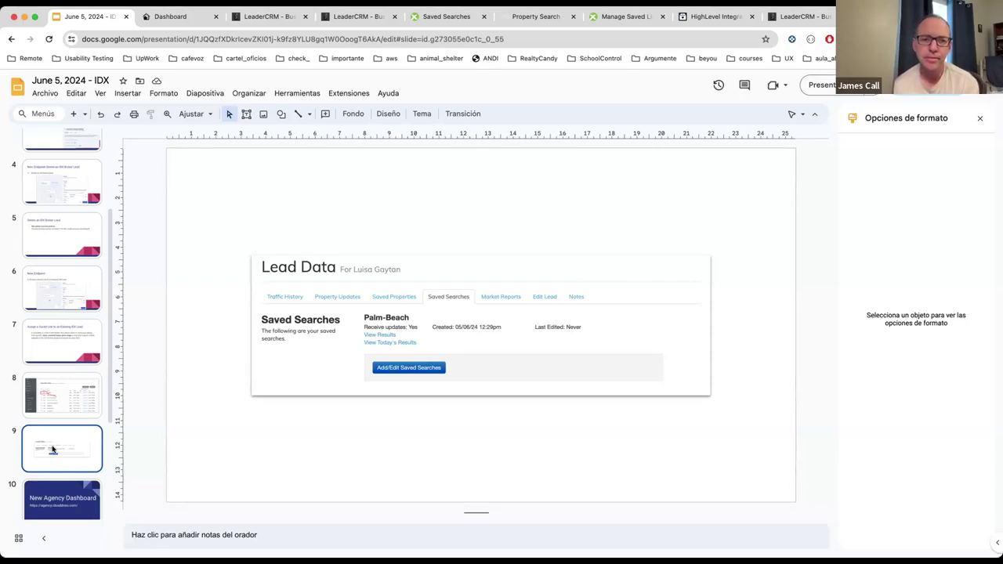
scroll(53, 449, down, 2)
scroll(53, 448, down, 2)
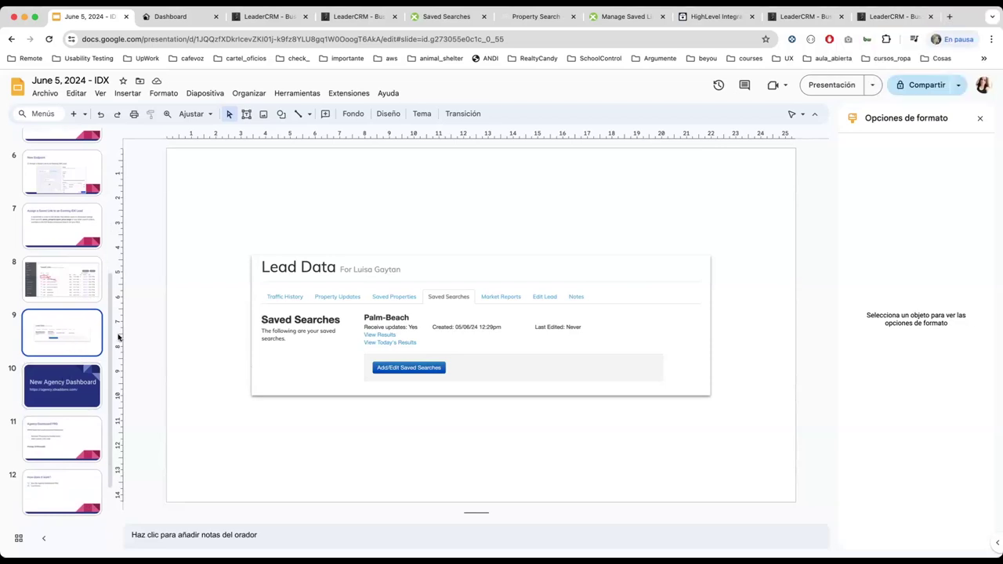
Look back at the first slides of the presentation and open the apps catalogue in IDXAddons
scroll(101, 327, up, 1)
scroll(98, 325, up, 8)
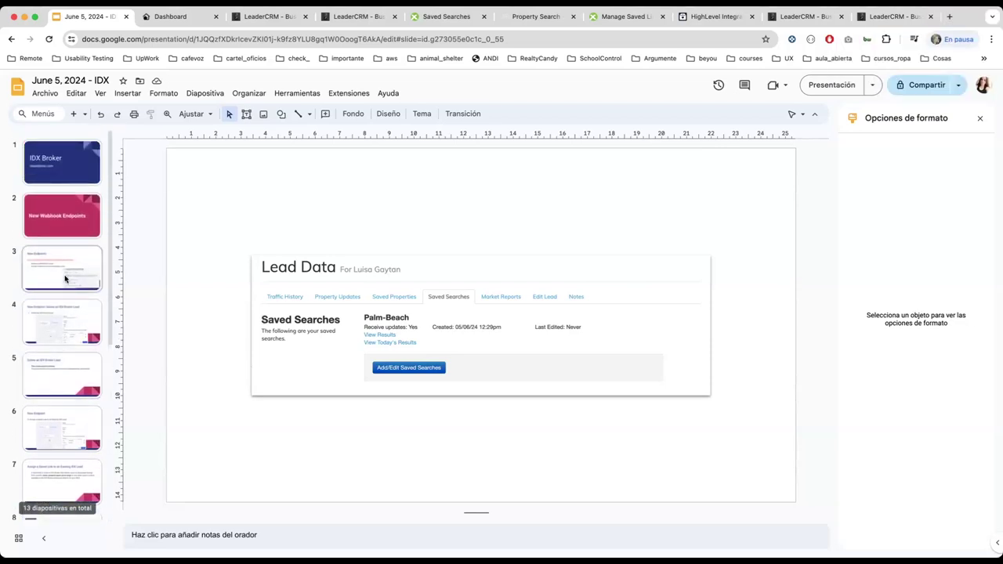
click(174, 16)
click(32, 183)
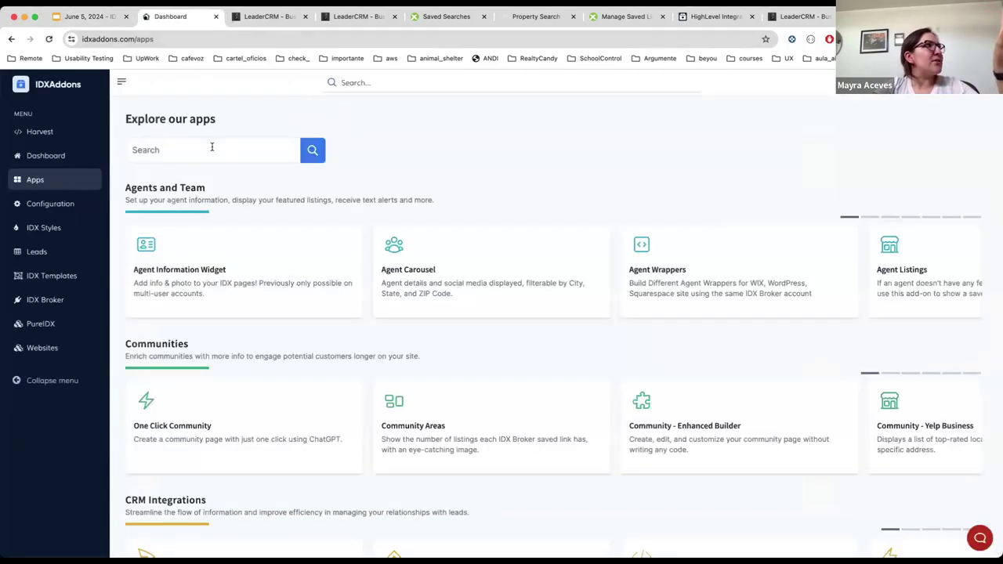
Search the apps for "snap", open LeadConnector Webhook & Workflows, select its Workflow Snapshot share link, and return to its webhooks list
click(211, 149)
text(snap)
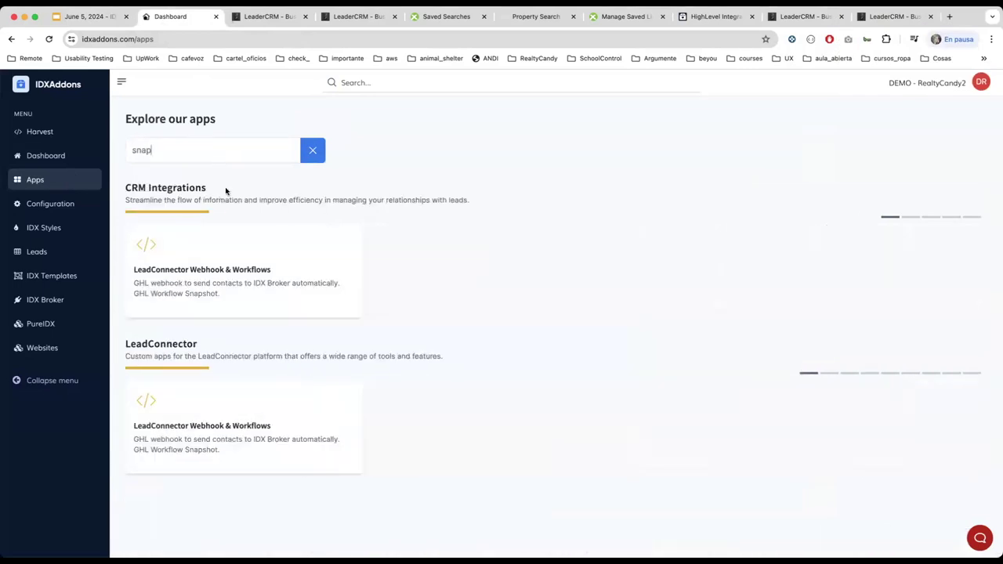
click(222, 277)
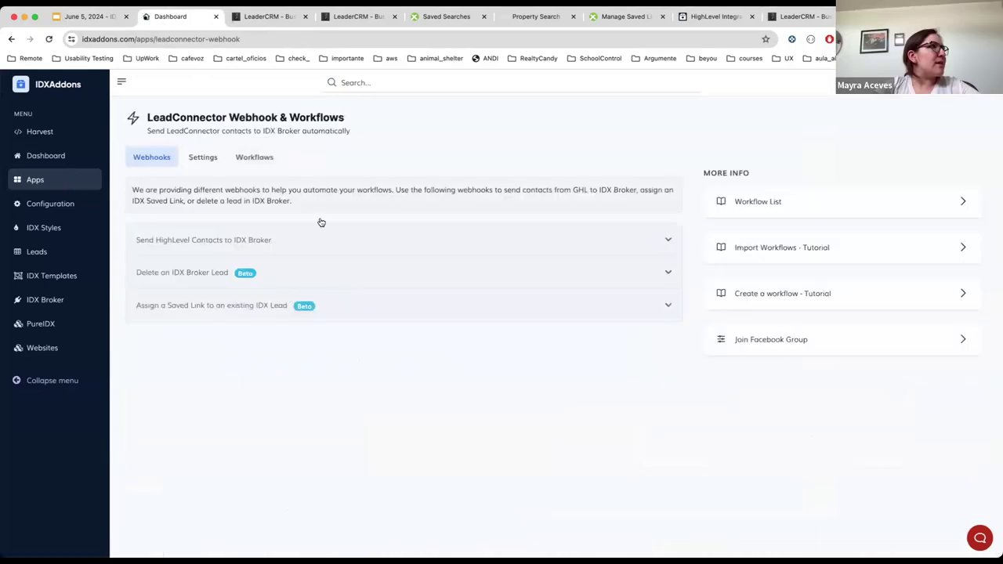
click(259, 160)
click(517, 254)
drag(517, 254, 129, 254)
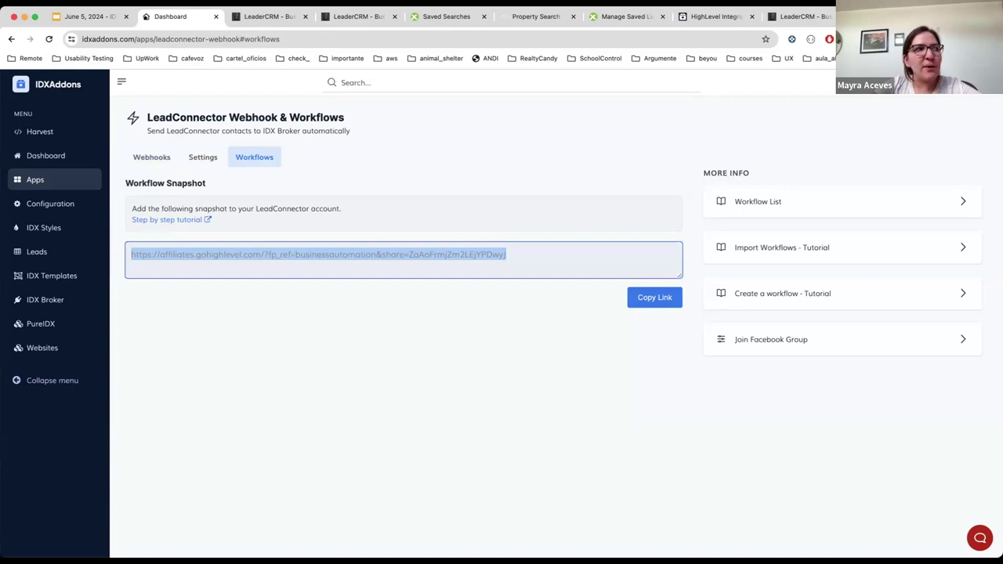
click(158, 160)
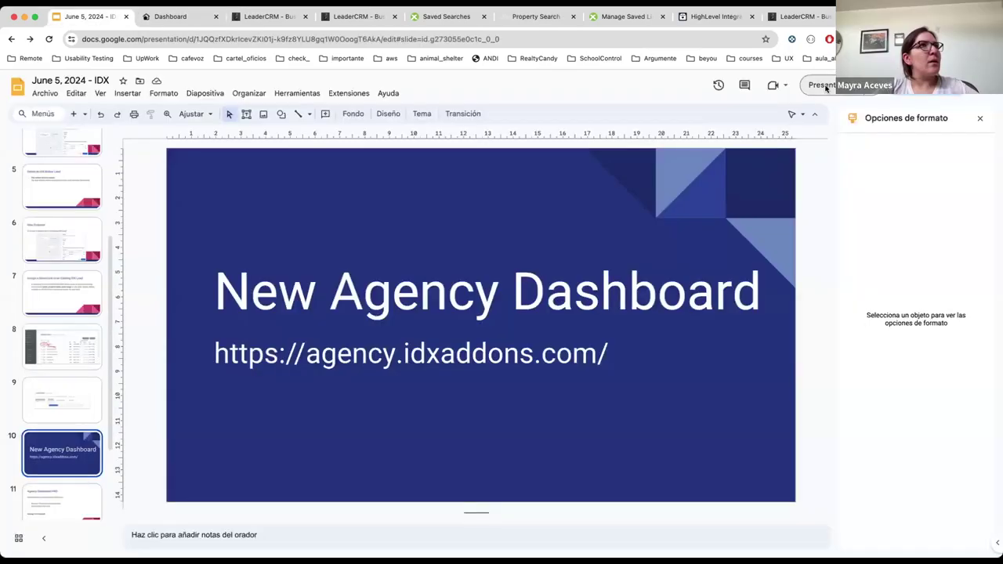
Present the Google Slides deck from the New Agency Dashboard slide and advance to Agency Dashboard PRO
click(819, 83)
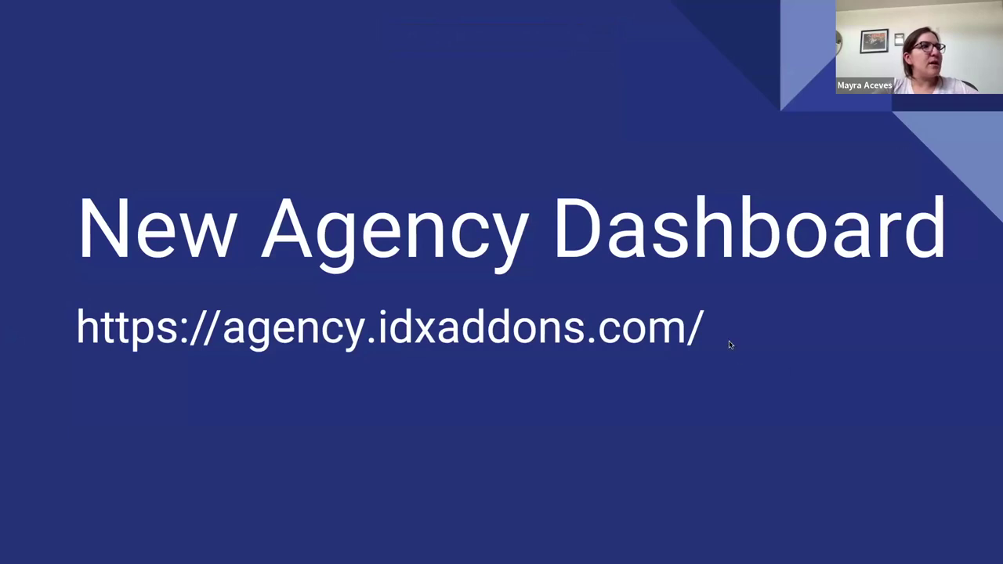
key(Right)
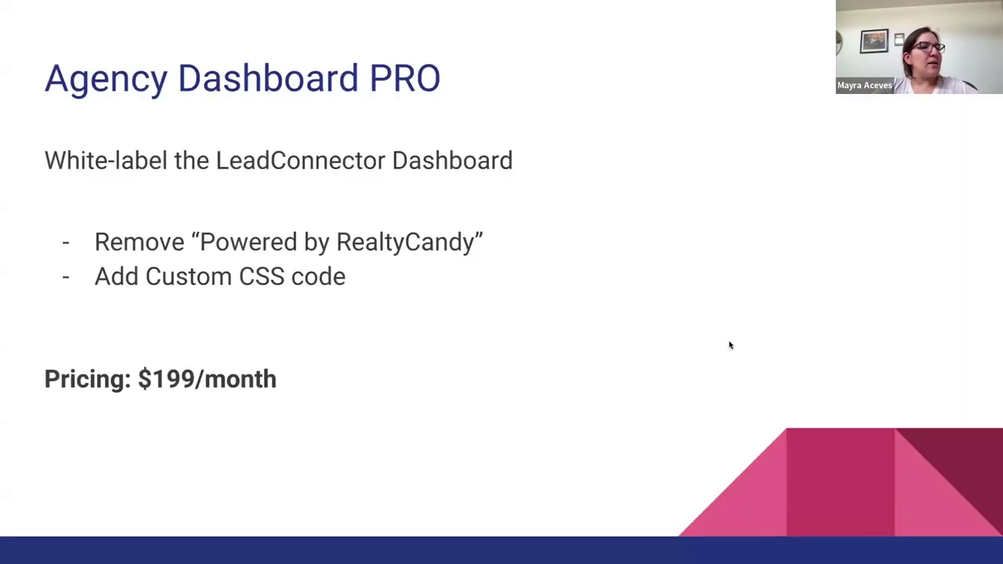
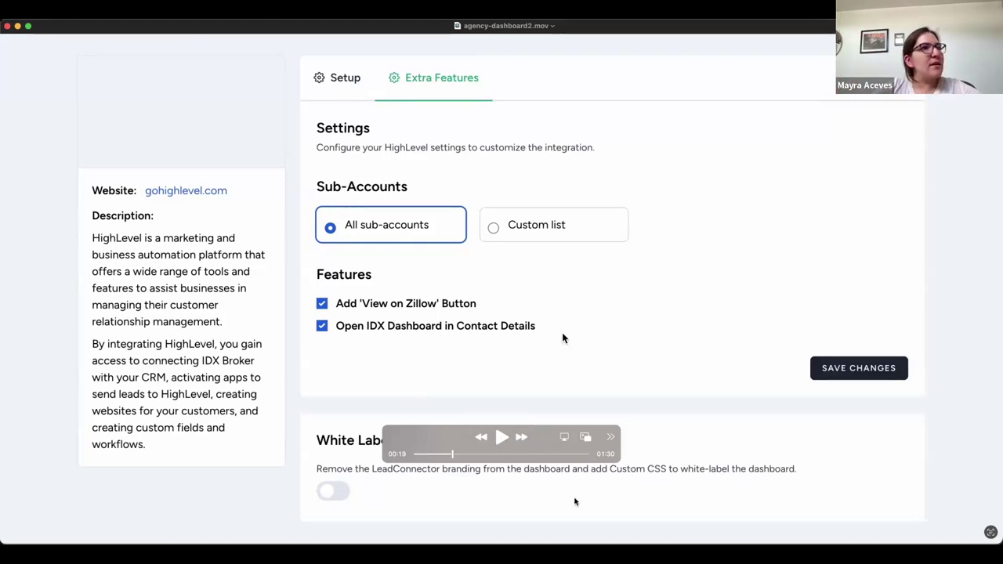
Play agency-dashboard2.mov through the Code Snippet and Upgrade to PRO Dashboard sections, pausing at each one
click(494, 442)
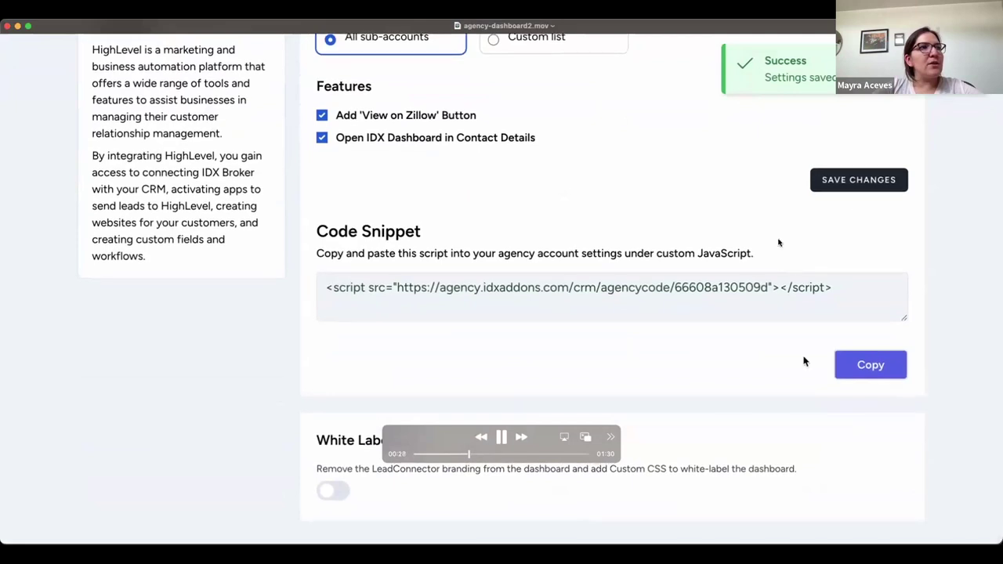
click(501, 440)
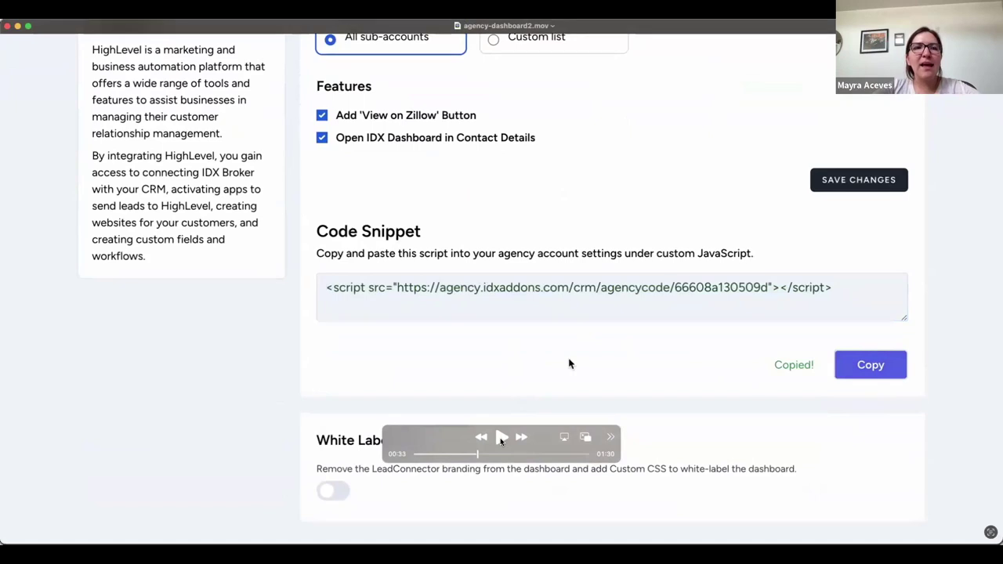
click(501, 441)
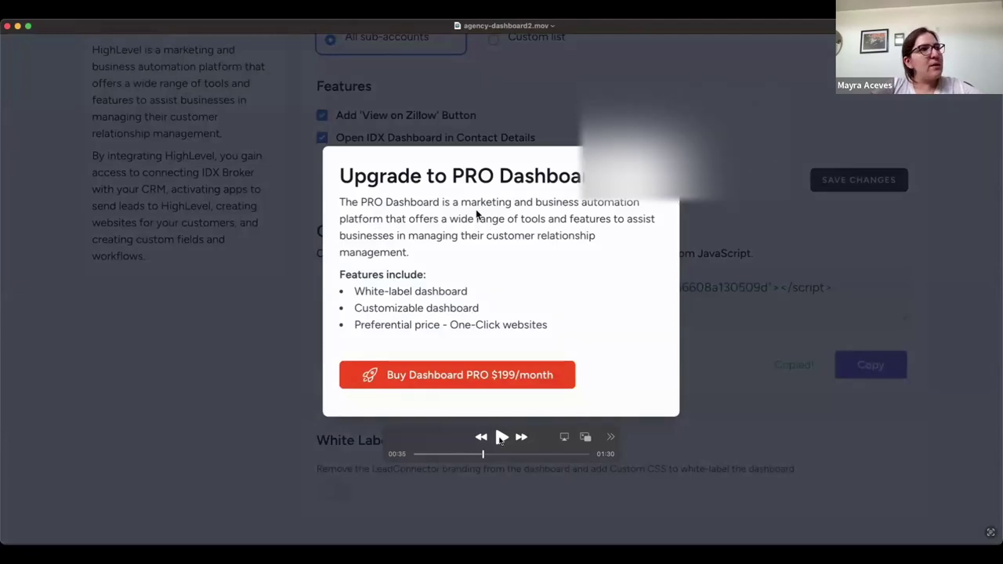
click(503, 438)
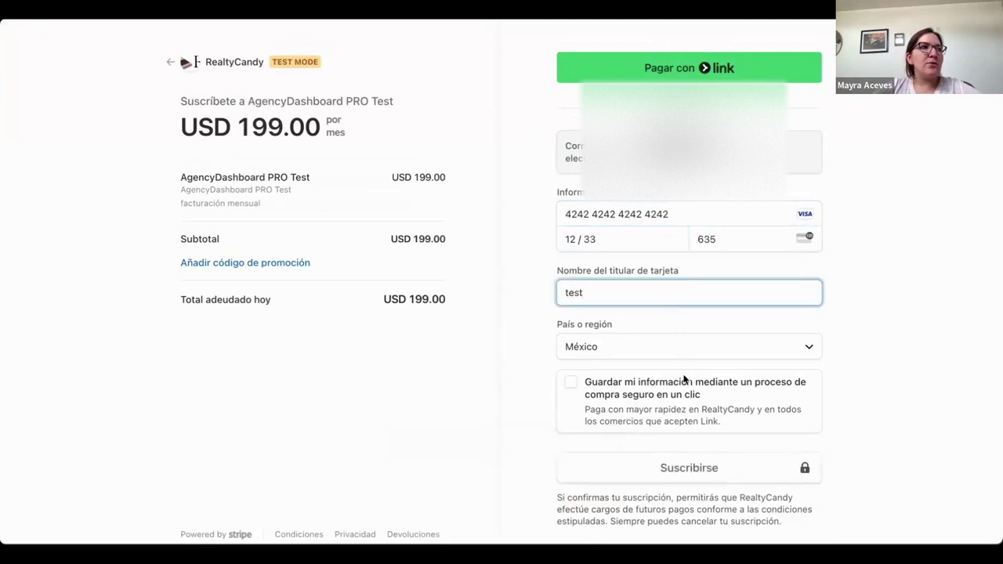
Watch the rest of agency-dashboard2.mov, covering the PRO subscription checkout and white-label settings, with a pause at Custom CSS Code
click(675, 468)
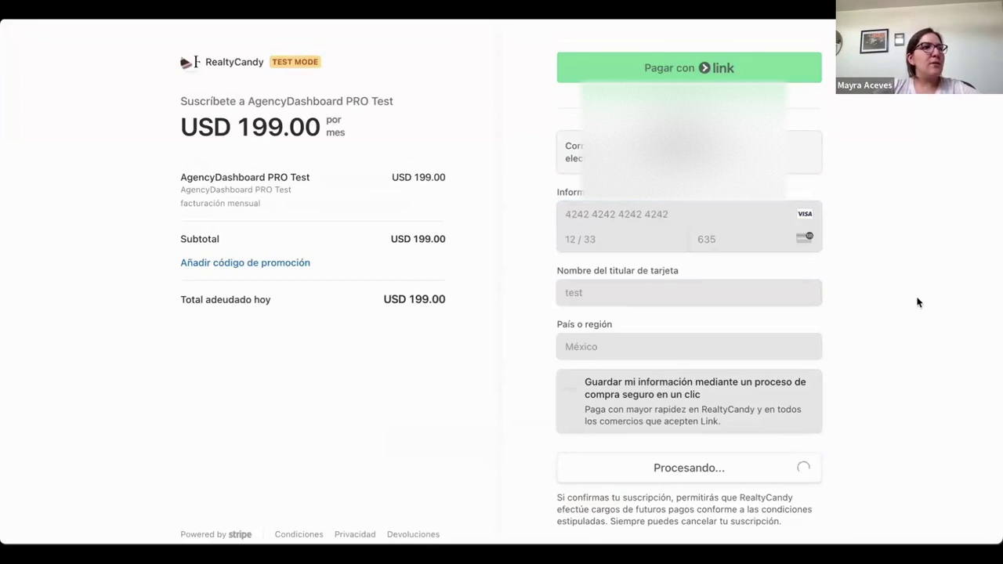
mouse_move(646, 311)
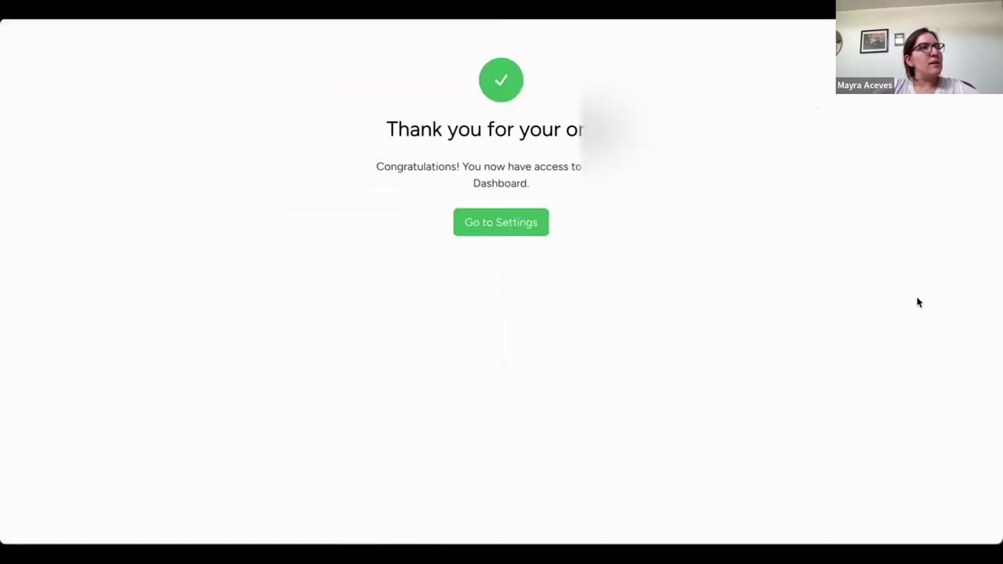
click(504, 222)
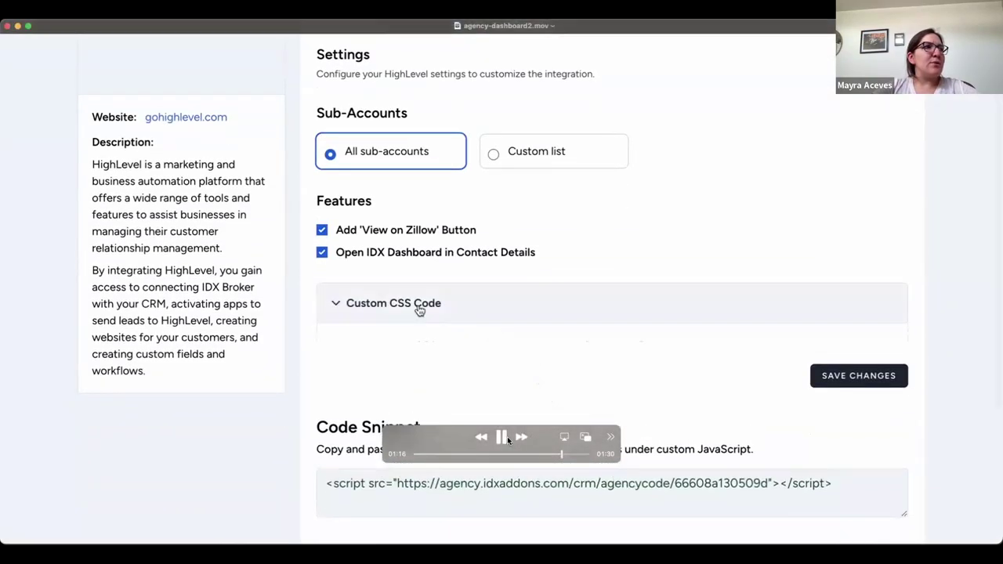
click(503, 437)
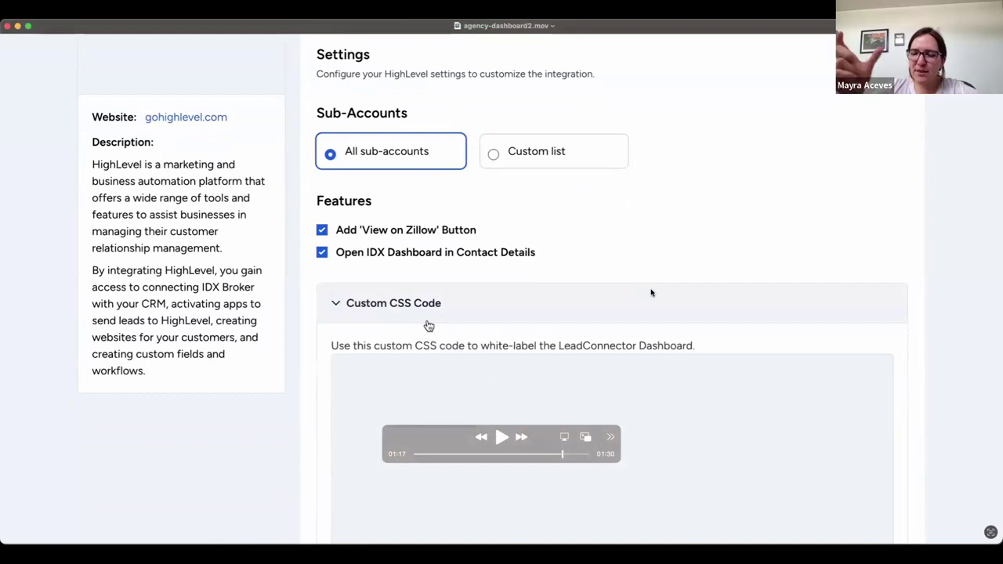
click(500, 438)
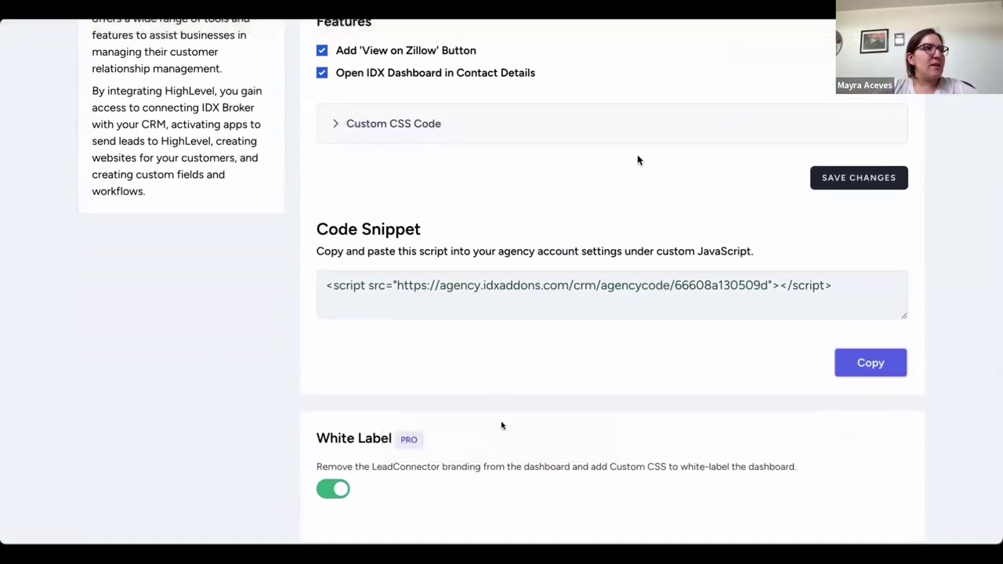
mouse_move(504, 437)
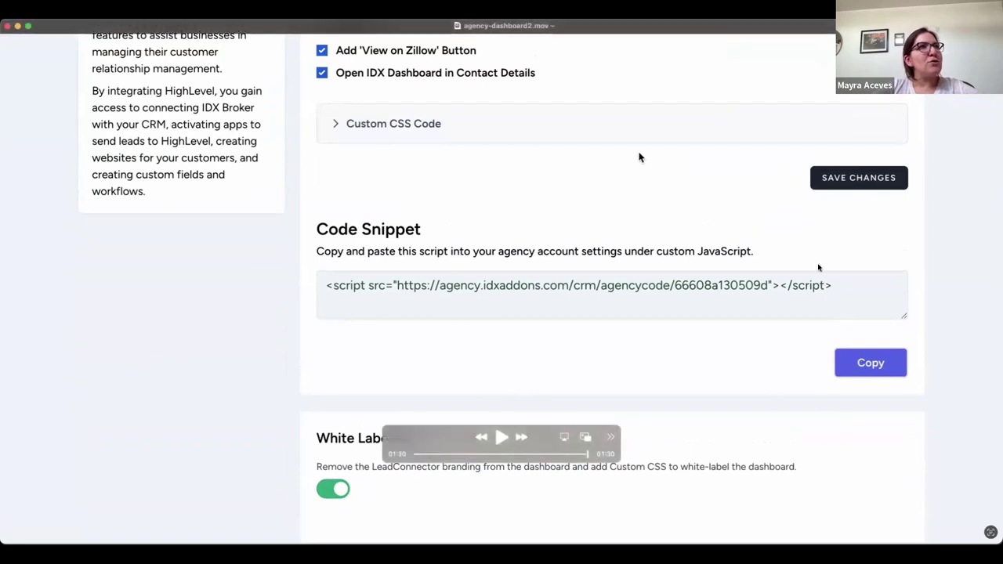
key(space)
key(space)
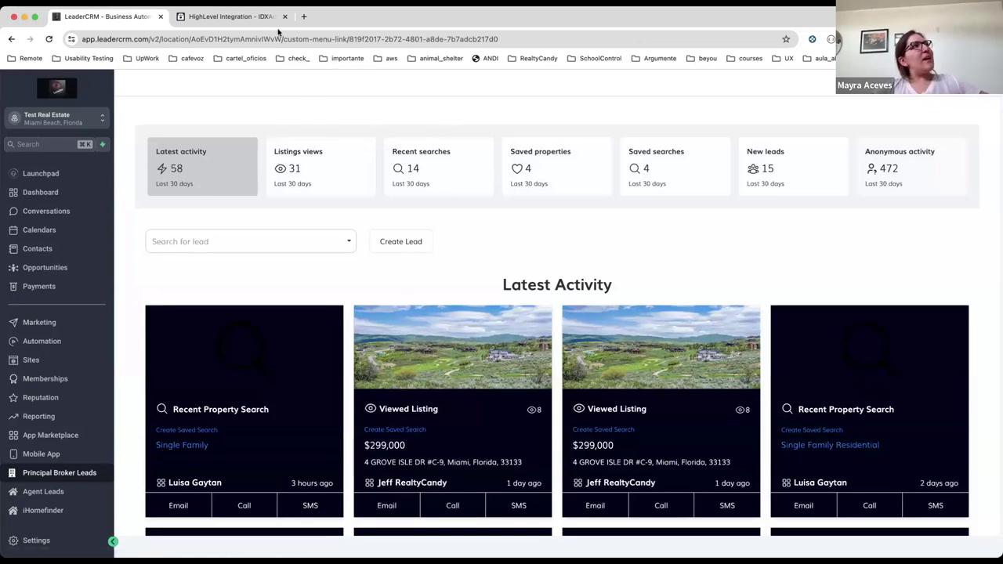
Switch to the HighLevel Integration page, place it before LeaderCRM, and review its Extra Features settings down to White Label
drag(236, 17, 93, 18)
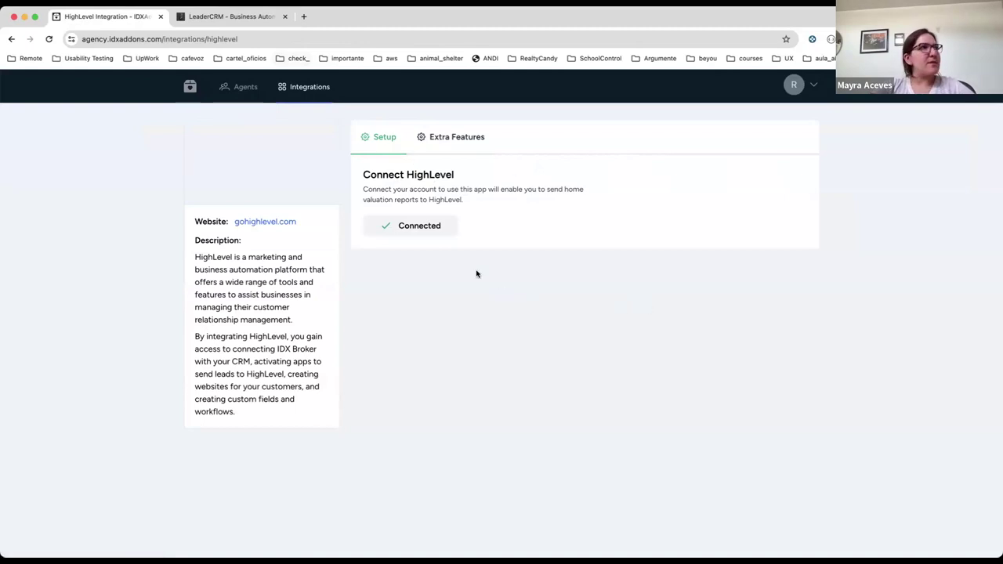
click(463, 137)
scroll(595, 298, down, 4)
scroll(596, 276, up, 1)
scroll(499, 510, down, 1)
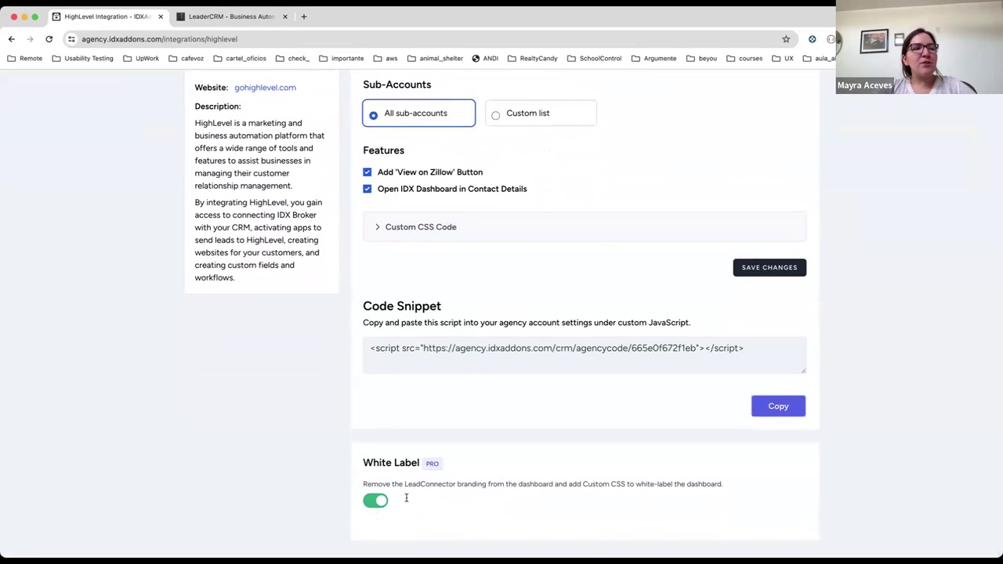
scroll(497, 373, up, 4)
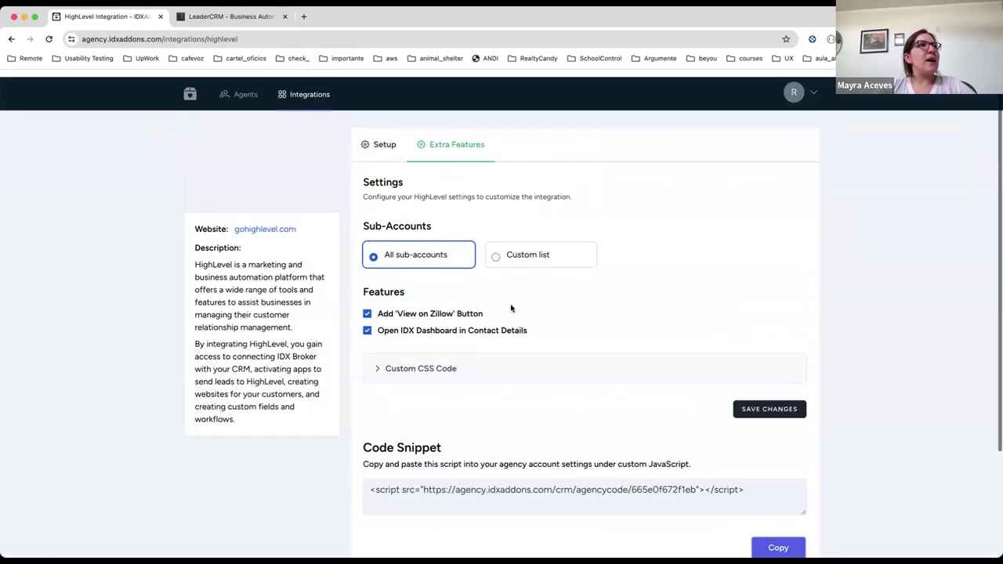
Switch to LeaderCRM and examine the styling of the Latest Activity cards on the Principal Broker Leads dashboard
click(213, 17)
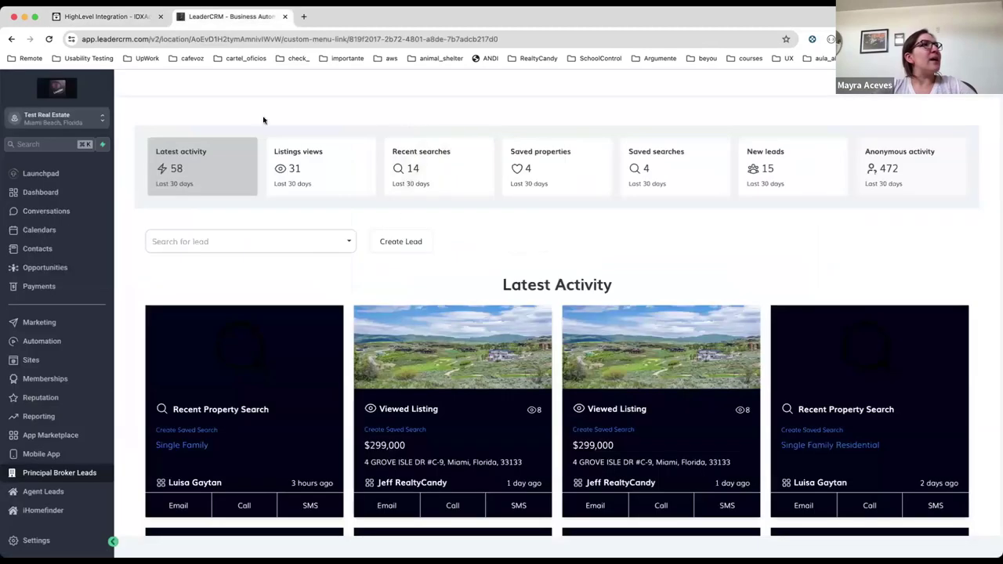
scroll(596, 253, down, 5)
scroll(596, 255, down, 2)
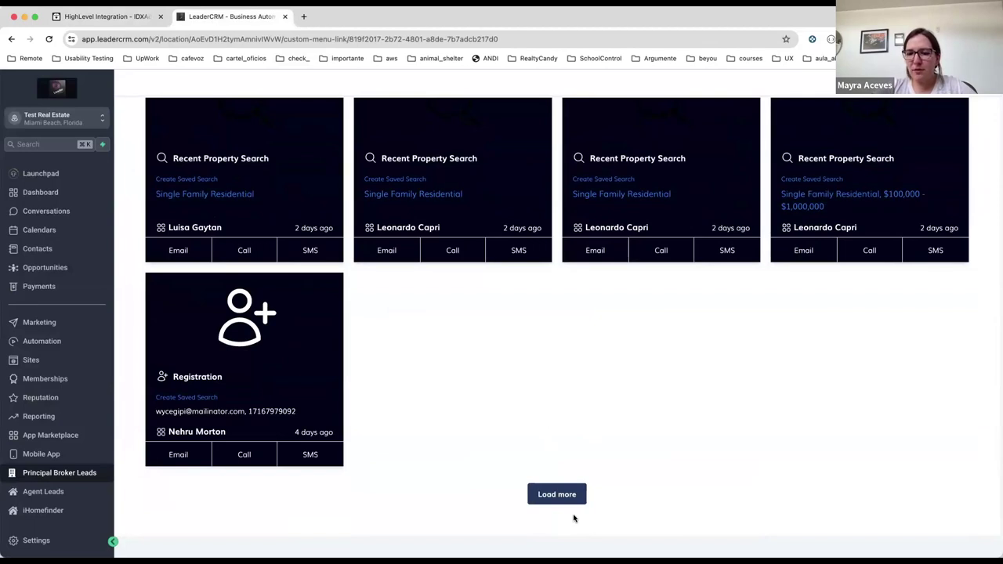
scroll(511, 330, up, 10)
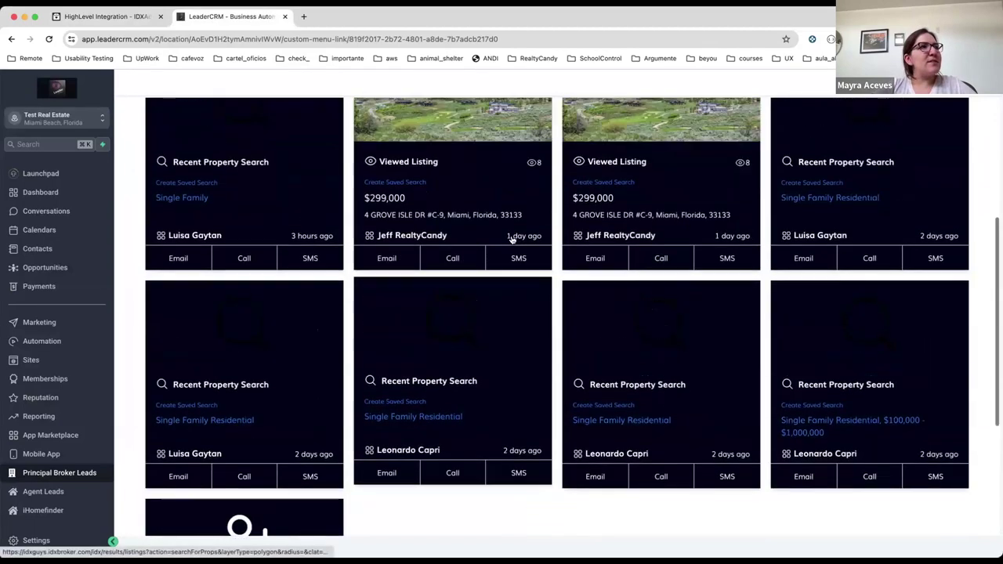
scroll(369, 332, up, 2)
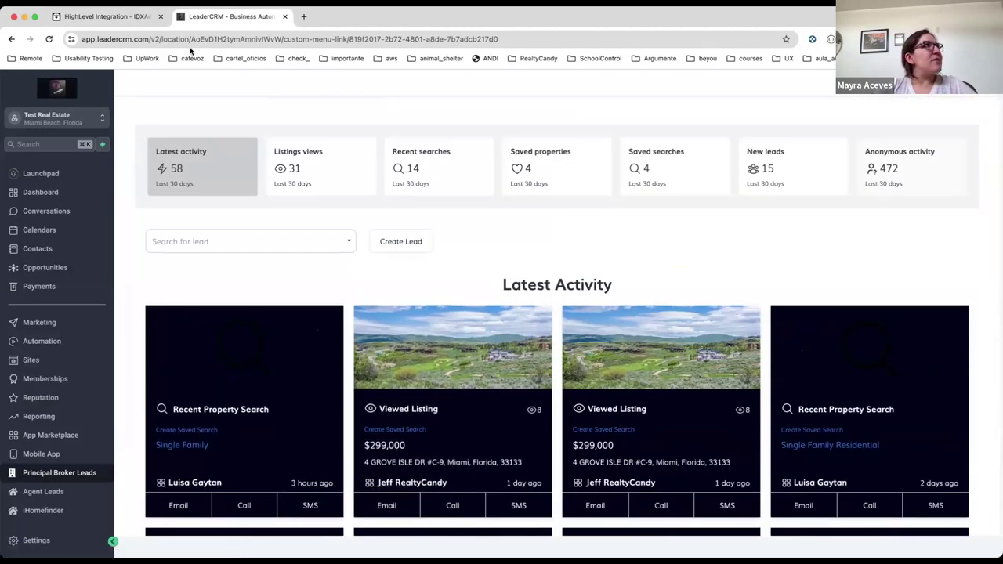
Expand the HighLevel integration's Custom CSS Code, read through its rules, and compare them with the lead cards in LeaderCRM
click(116, 16)
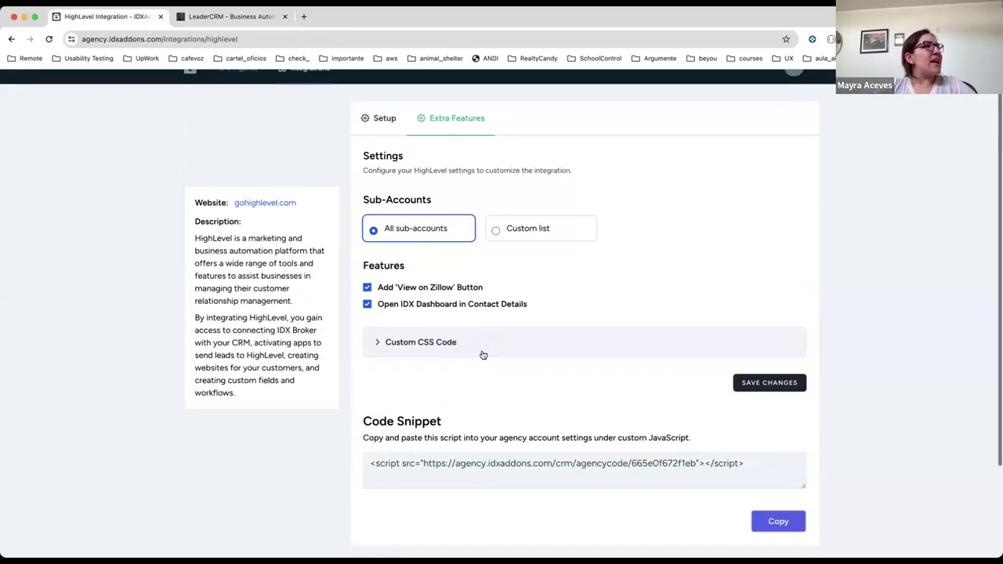
scroll(479, 353, down, 1)
click(459, 335)
scroll(506, 380, down, 10)
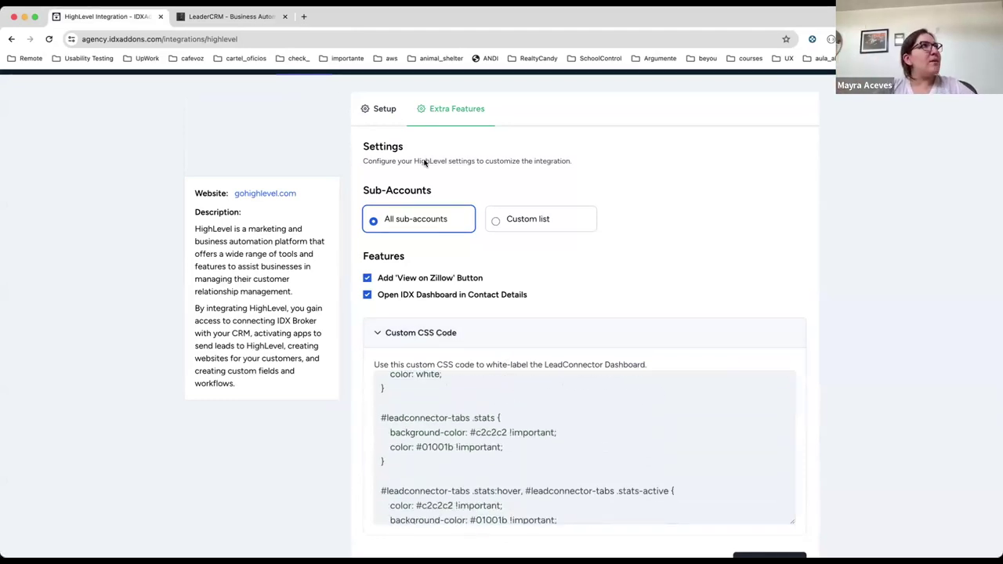
click(231, 16)
scroll(416, 369, down, 5)
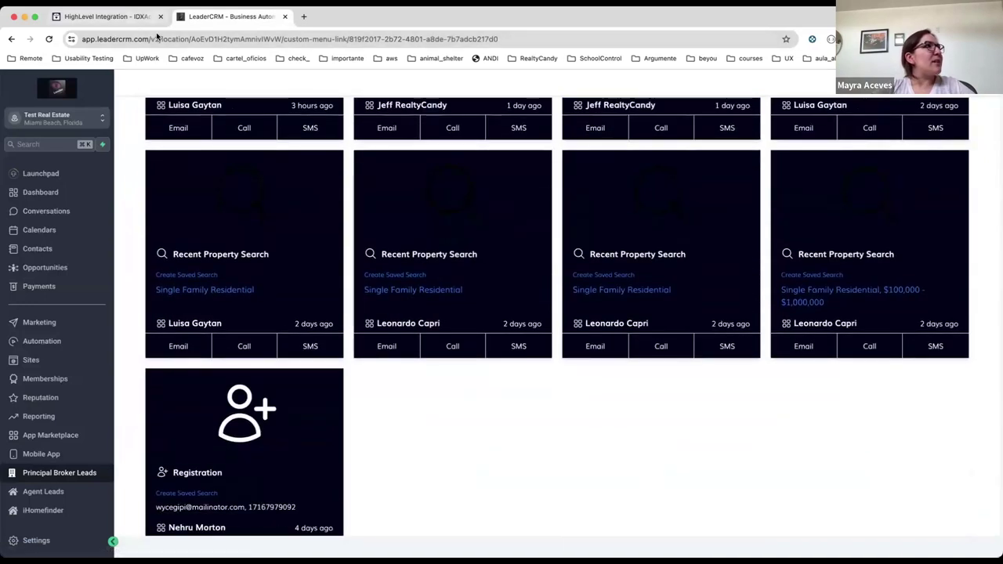
Set --cards-background-color to #eeeeee in the HighLevel integration's custom CSS and save the changes
click(105, 19)
scroll(642, 398, up, 5)
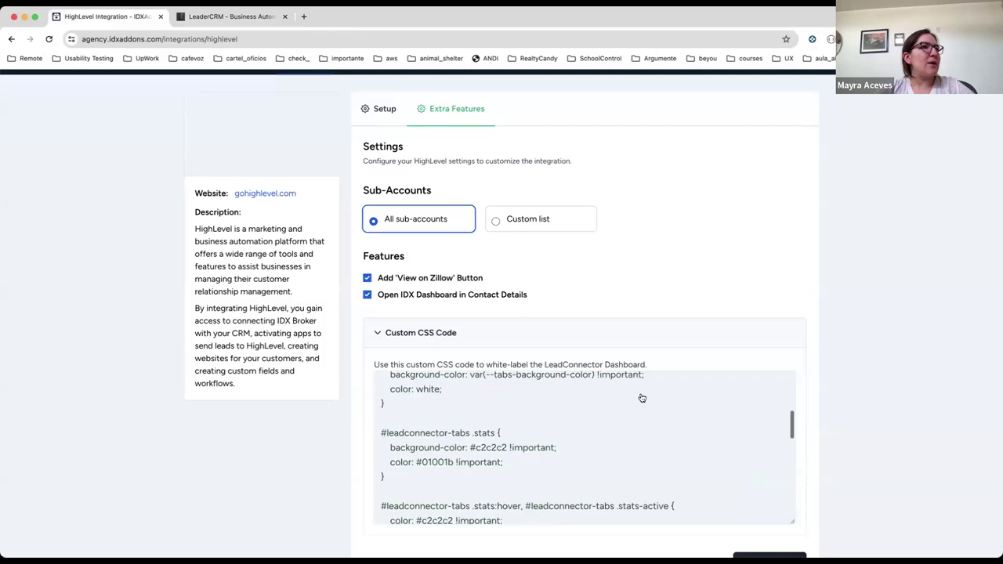
scroll(642, 398, up, 2)
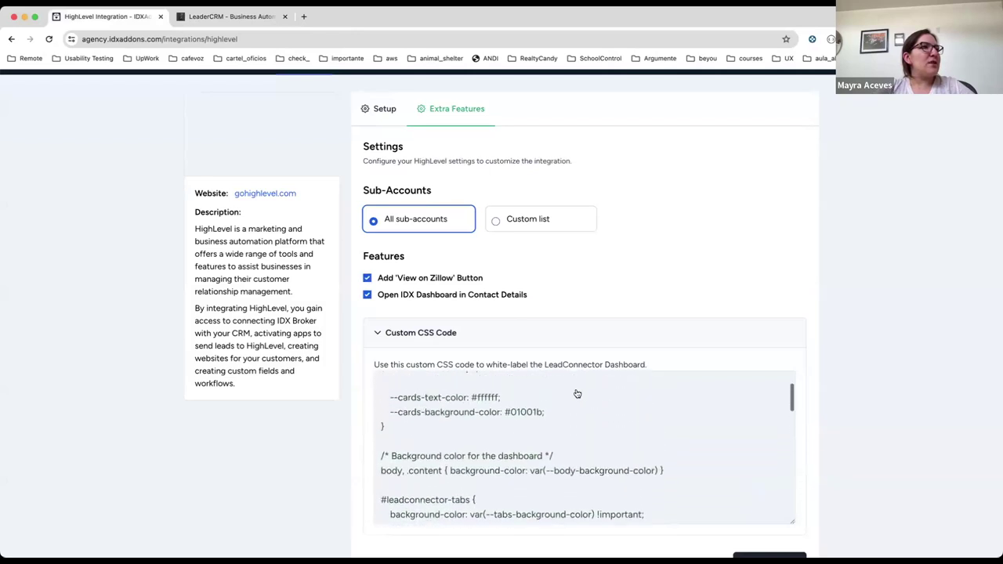
scroll(577, 395, down, 1)
double_click(522, 396)
text(eeeeee)
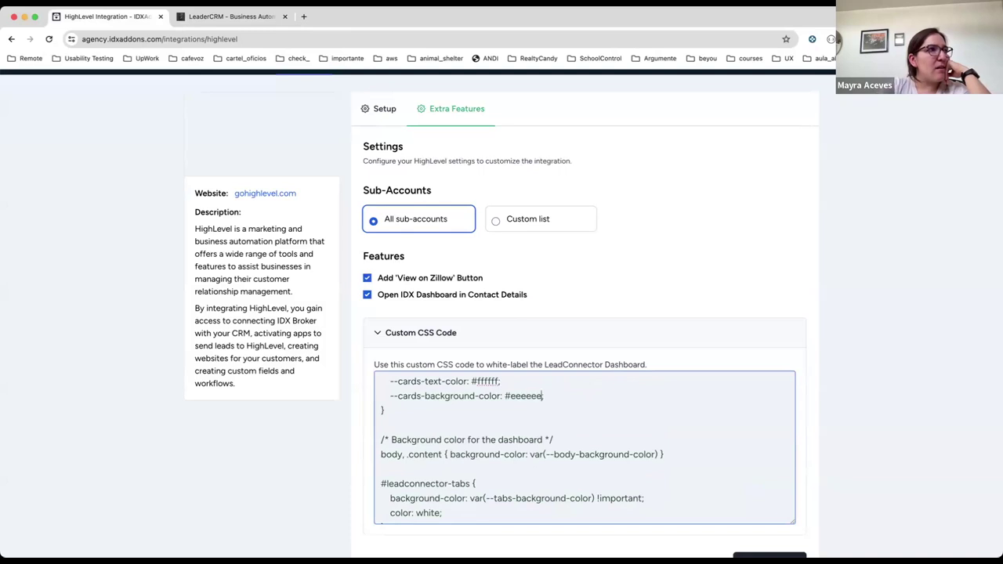
scroll(619, 345, down, 3)
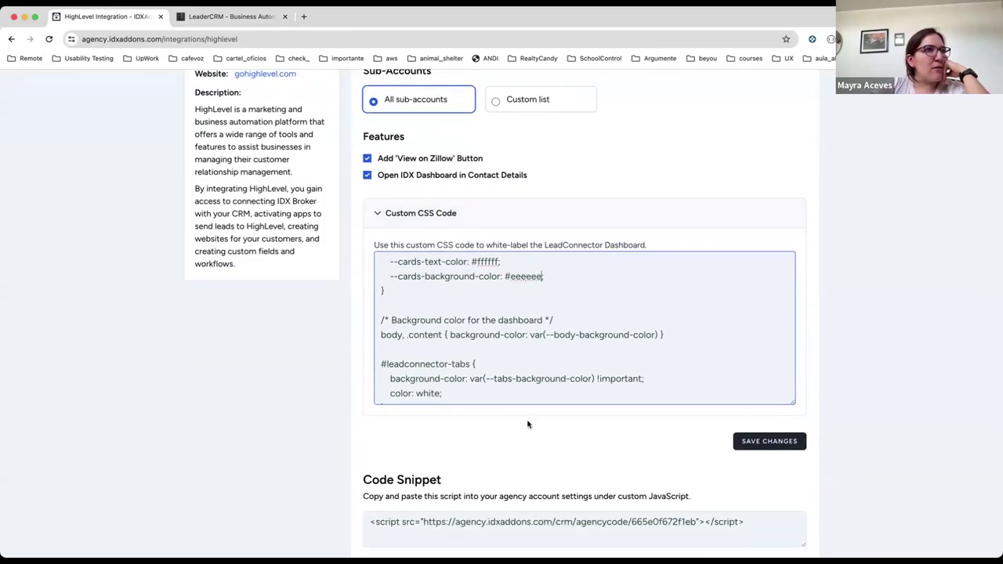
click(752, 440)
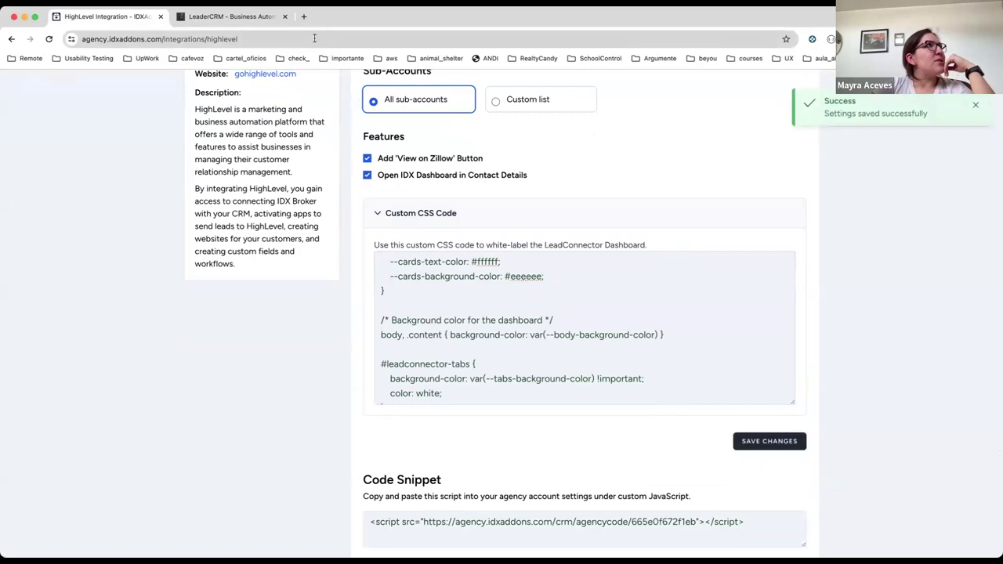
Reload the Principal Broker Leads dashboard in LeaderCRM and check the new card background throughout Latest Activity
click(265, 17)
click(272, 39)
key(Return)
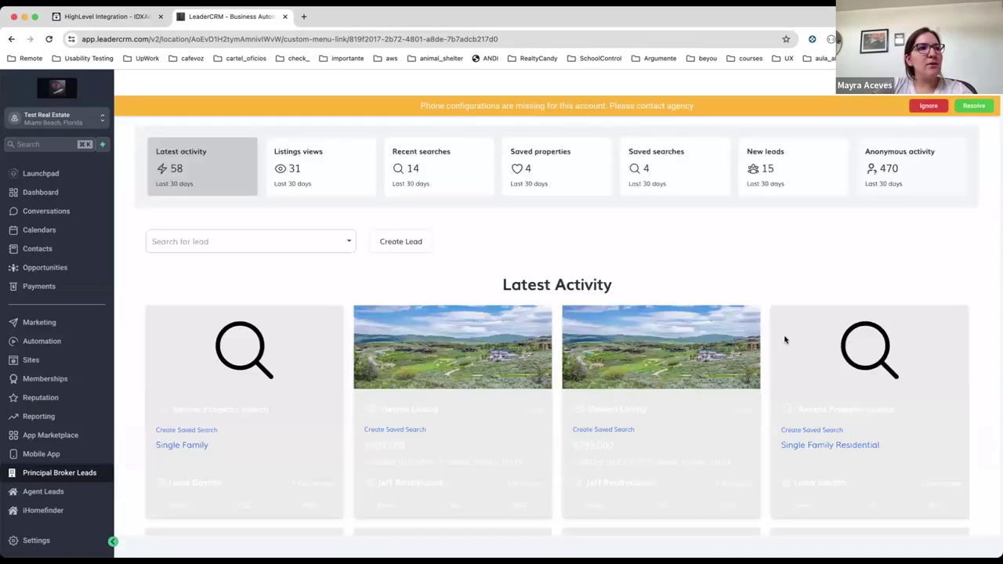
scroll(765, 269, down, 3)
scroll(745, 397, down, 4)
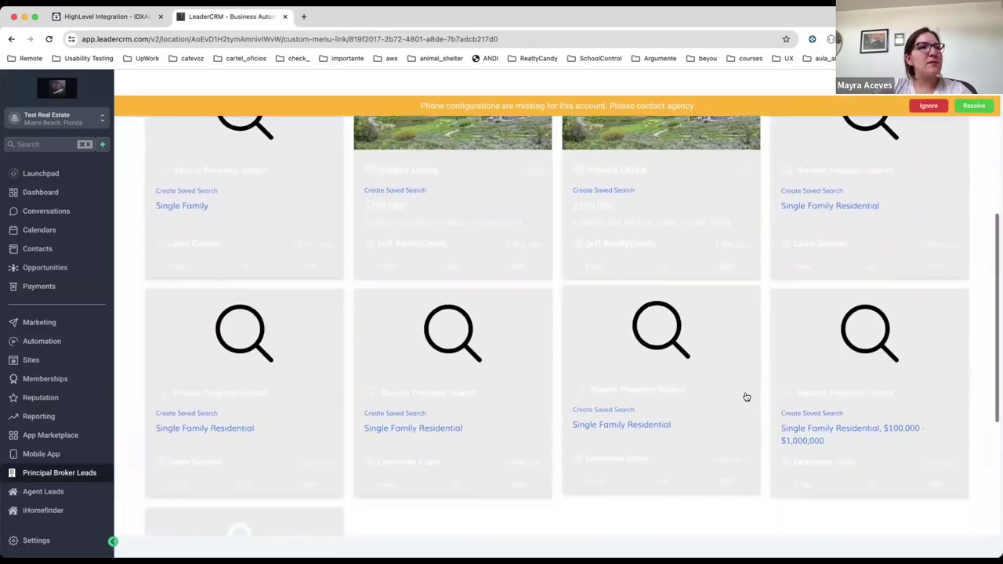
Open the IDX dashboard of the contact tagged assign-saved-link, ignoring the phone configuration warning, and examine its Latest Activity cards
scroll(774, 376, up, 7)
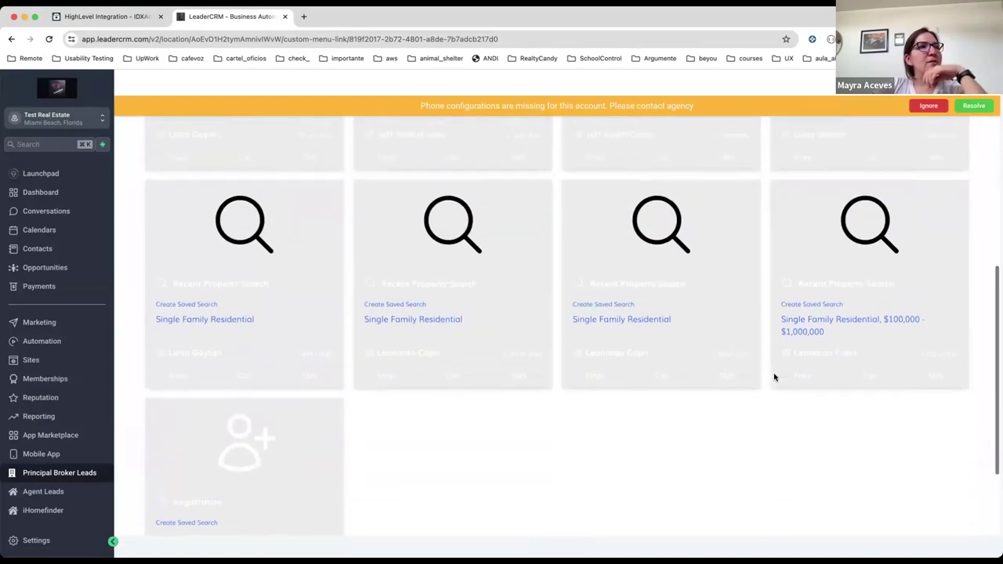
click(40, 249)
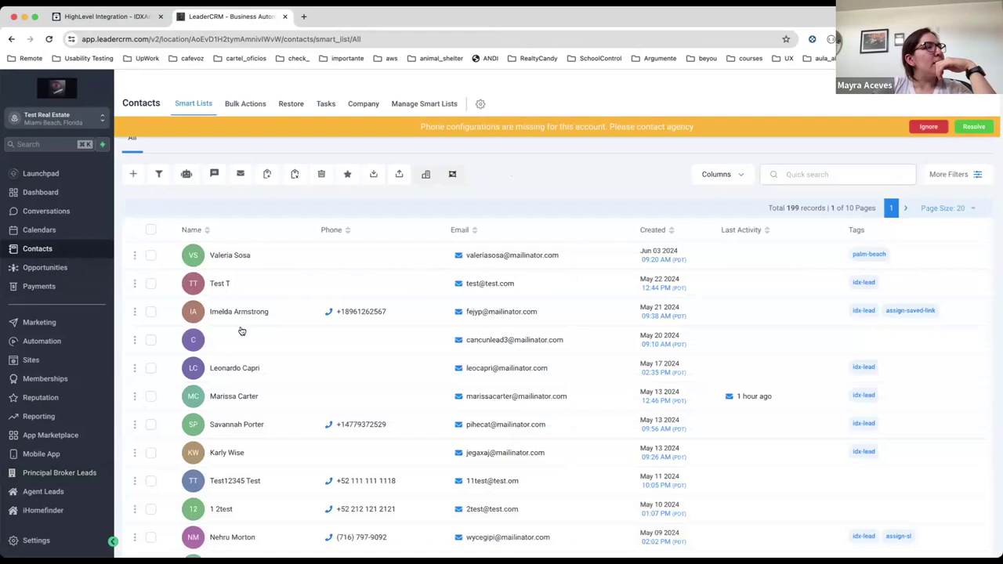
click(240, 312)
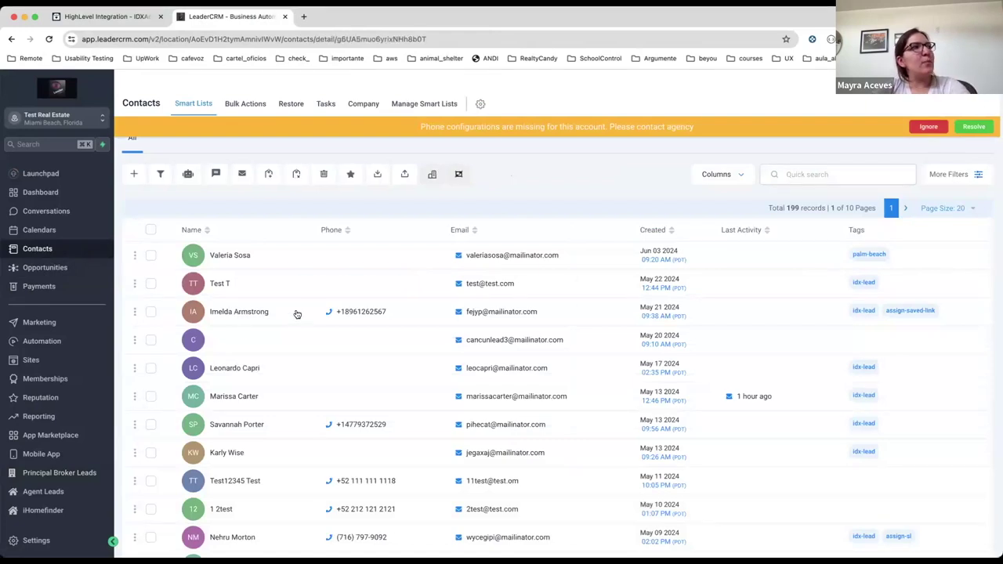
click(928, 127)
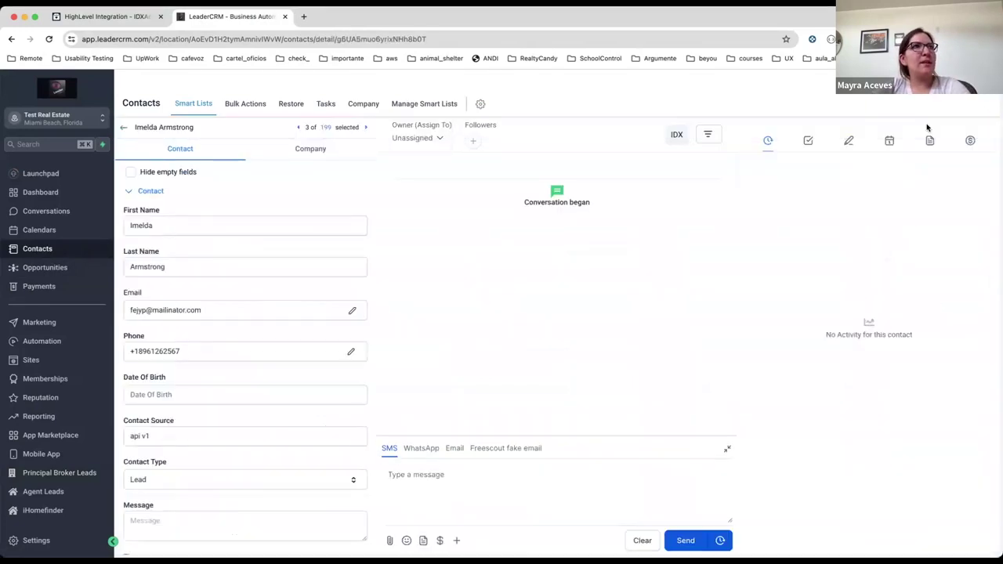
click(677, 134)
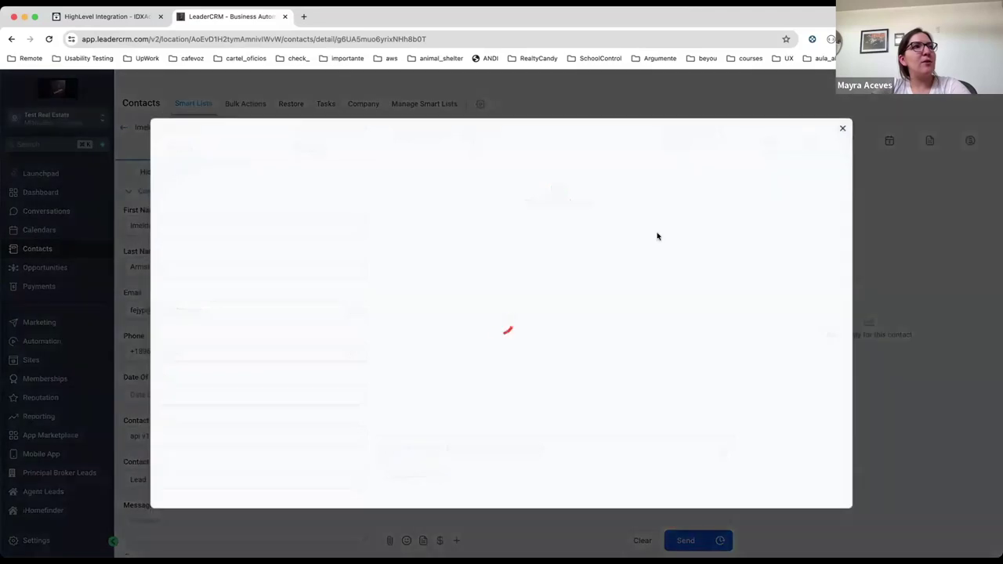
scroll(667, 403, down, 2)
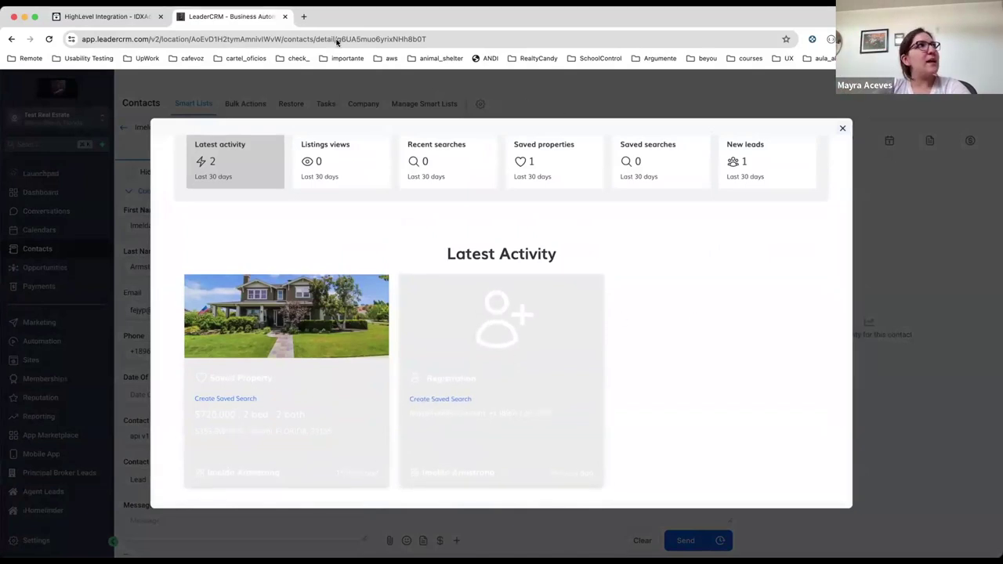
Look over the HighLevel integration's custom CSS, Code Snippet and White Label settings and compare them with the contact's IDX dashboard
key(super+1)
scroll(499, 283, up, 6)
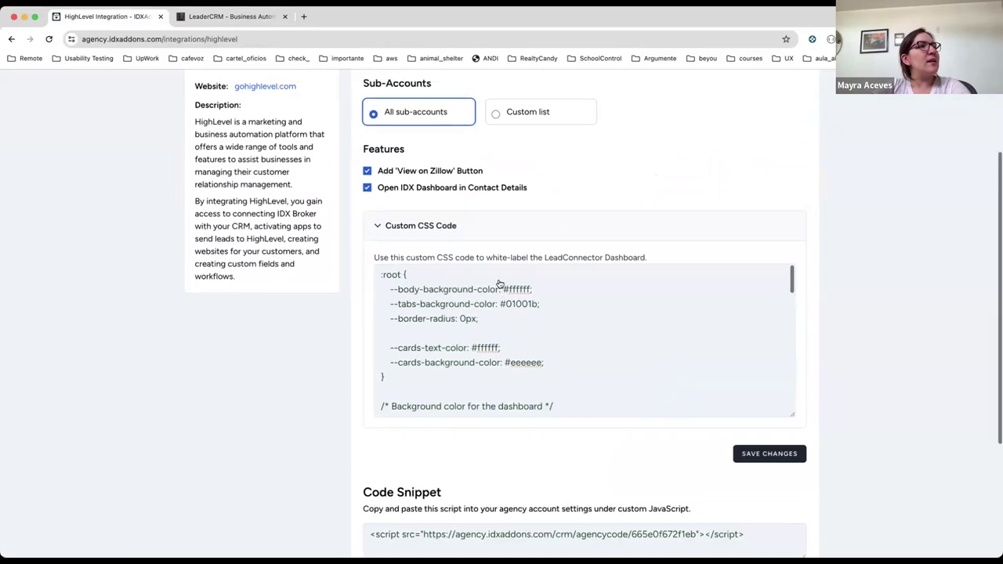
scroll(577, 350, down, 10)
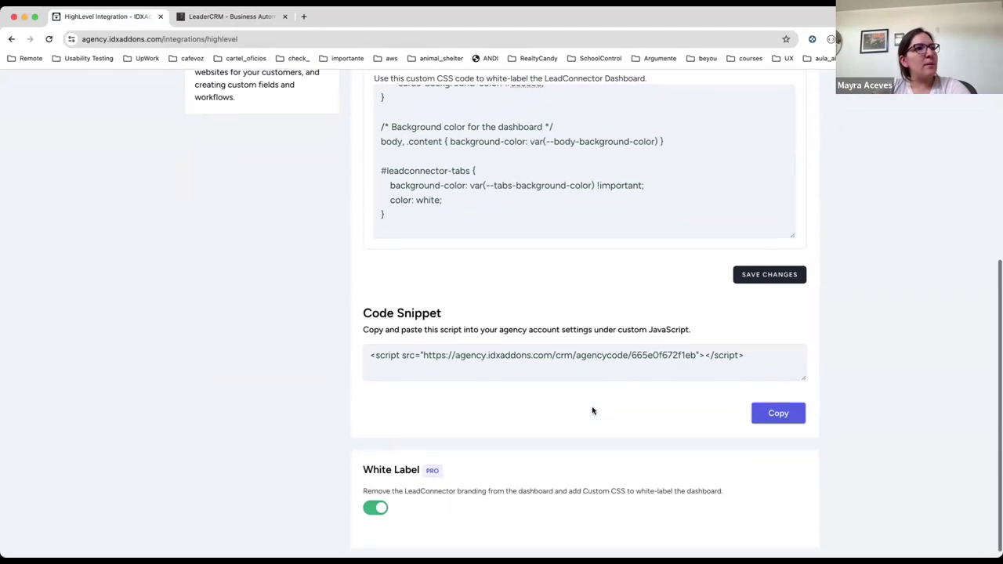
scroll(593, 410, up, 10)
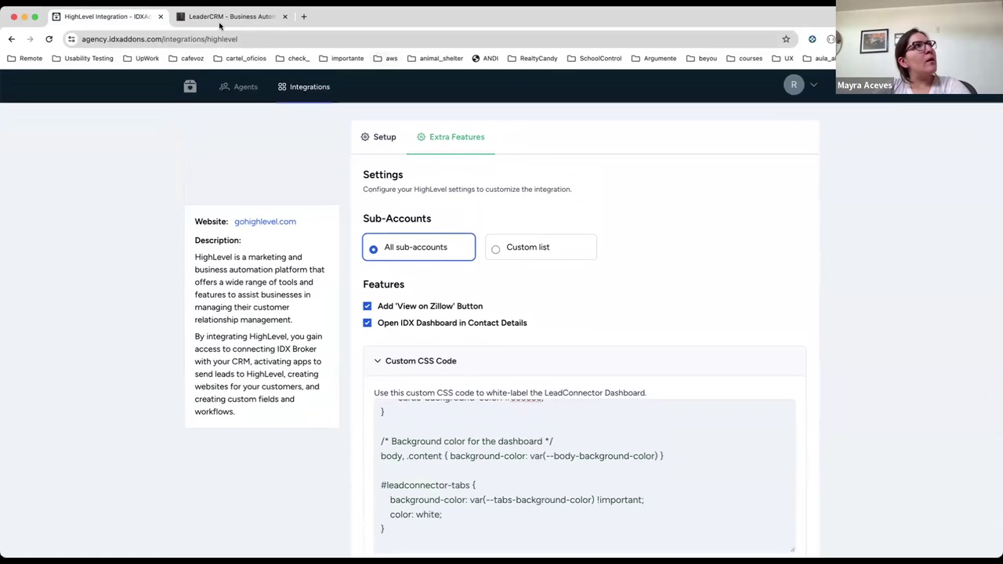
click(219, 16)
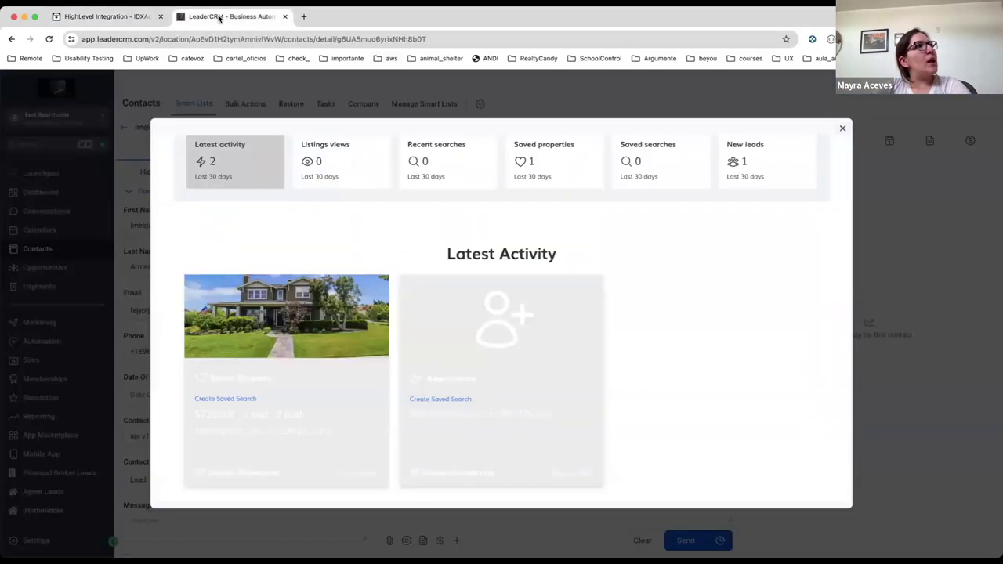
Return to the HighLevel integration, copy its agency code snippet, and review the card rules in the custom CSS
click(129, 15)
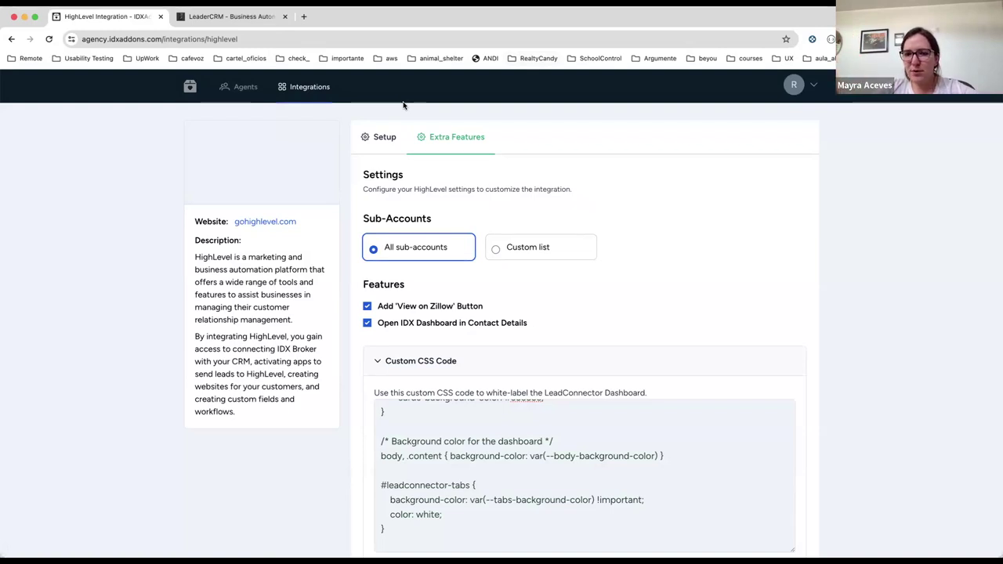
scroll(551, 336, down, 1)
scroll(551, 335, down, 1)
scroll(632, 277, up, 1)
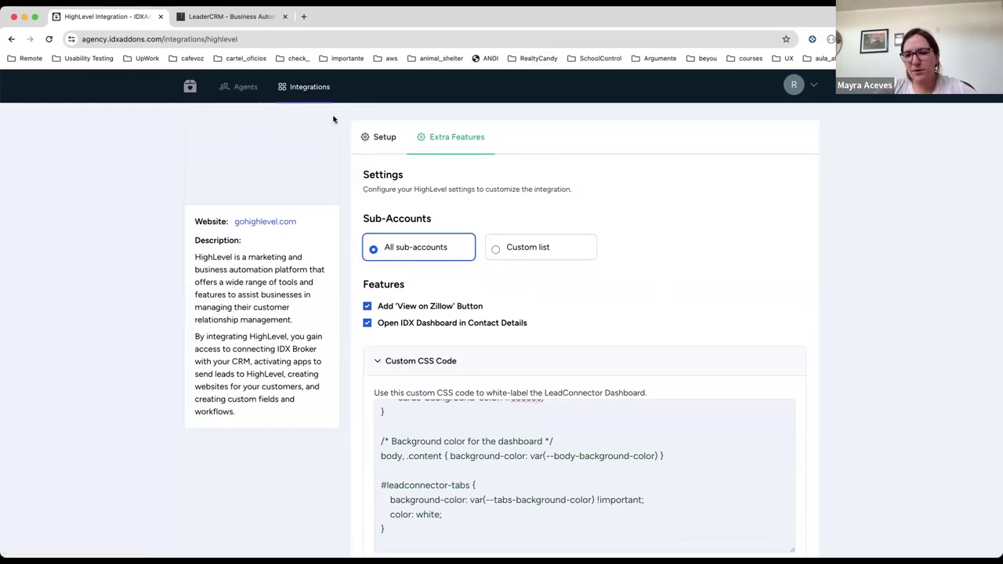
scroll(463, 173, down, 8)
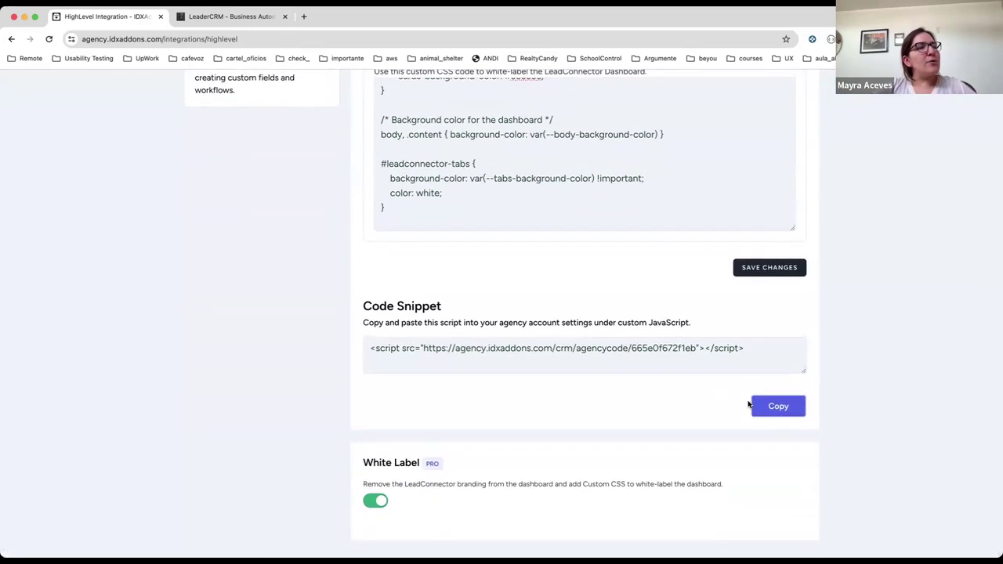
click(792, 406)
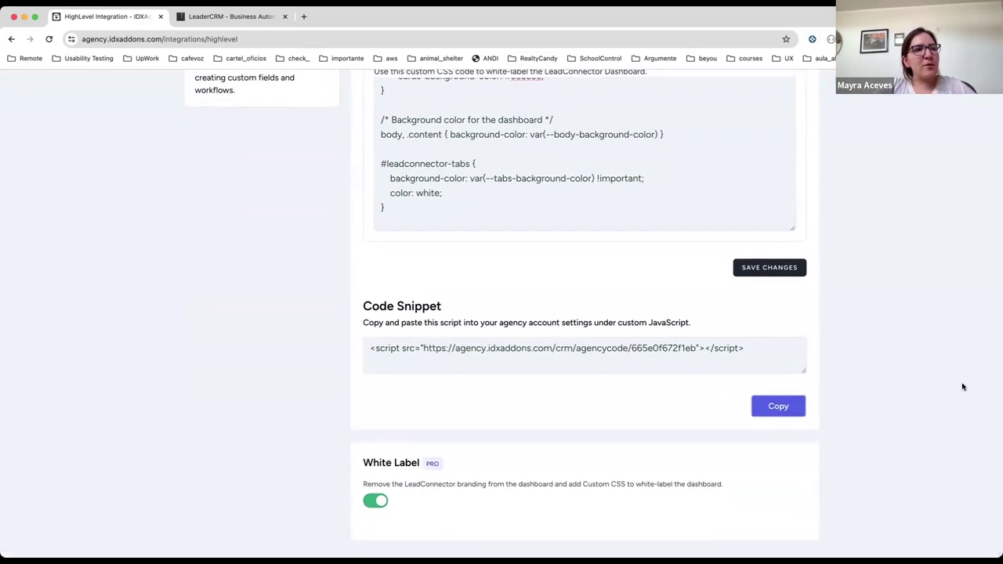
scroll(649, 382, up, 6)
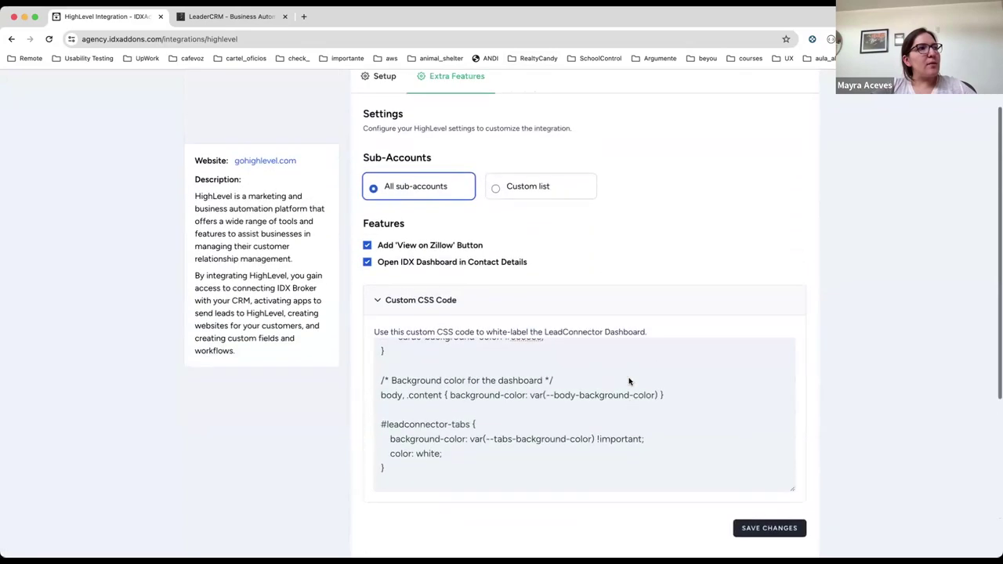
scroll(629, 382, down, 10)
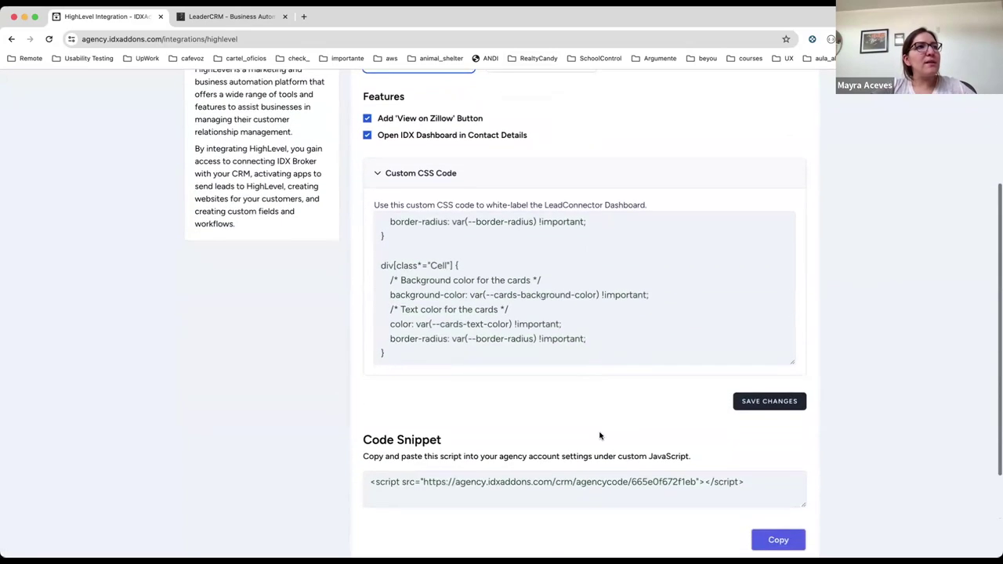
scroll(783, 369, down, 3)
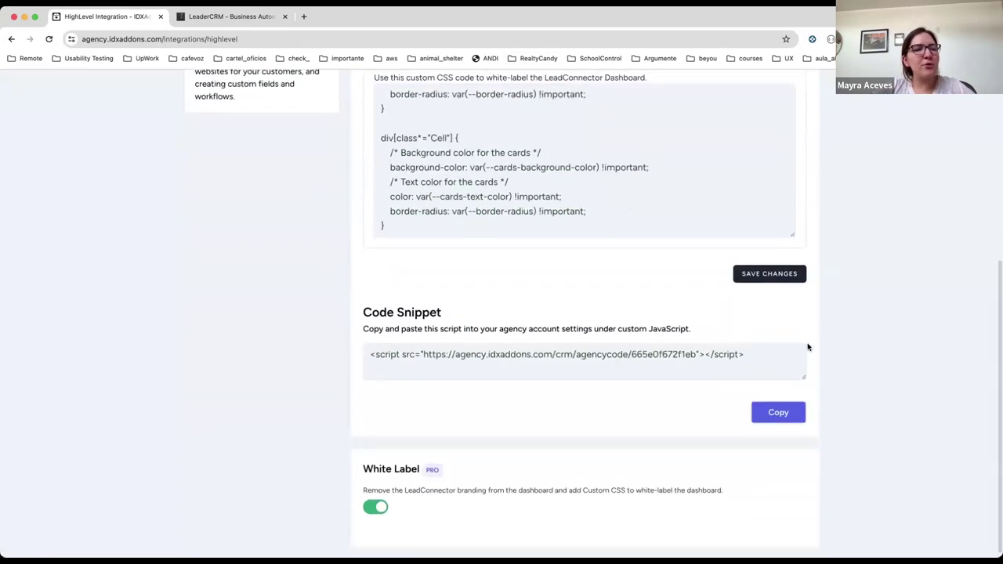
Clear all code from the HighLevel integration's Custom CSS Code and save the changes
scroll(808, 347, up, 8)
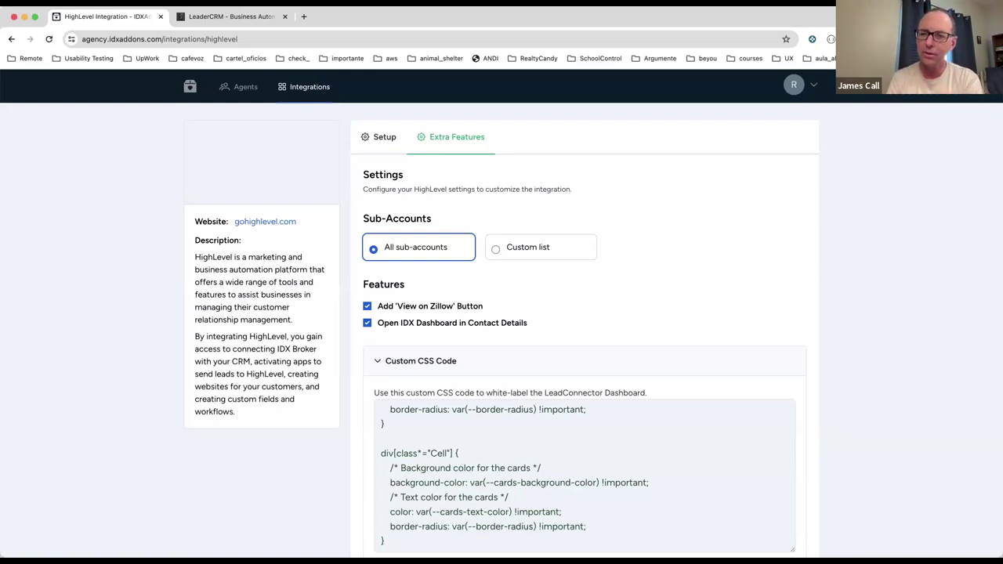
click(629, 460)
key(super+a)
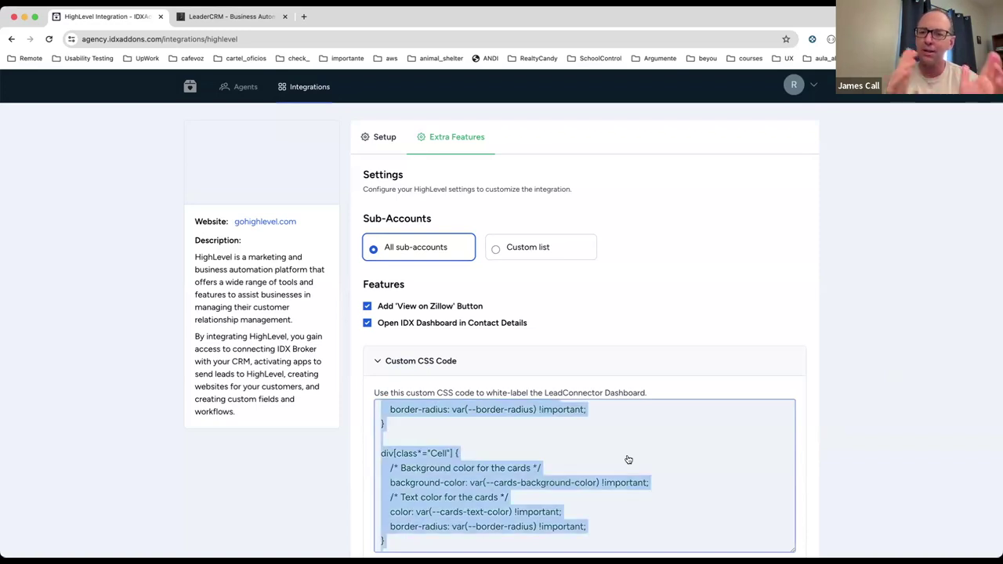
key(BackSpace)
scroll(729, 377, down, 1)
scroll(729, 377, down, 2)
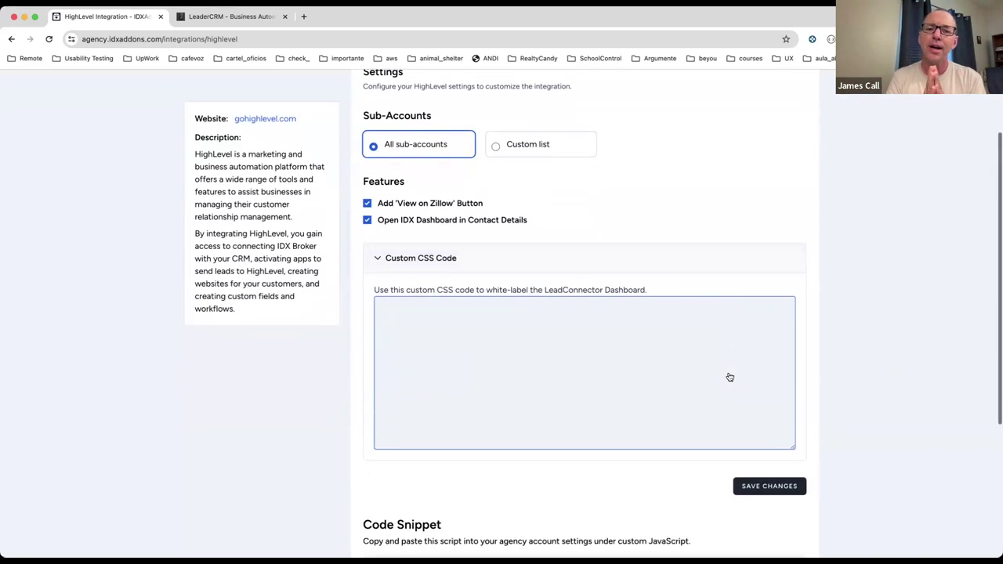
click(770, 452)
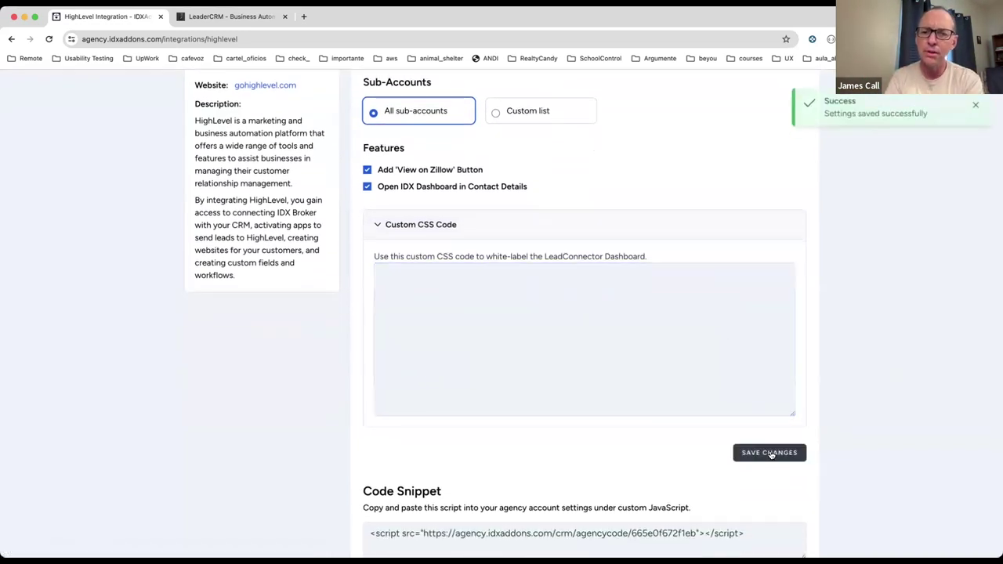